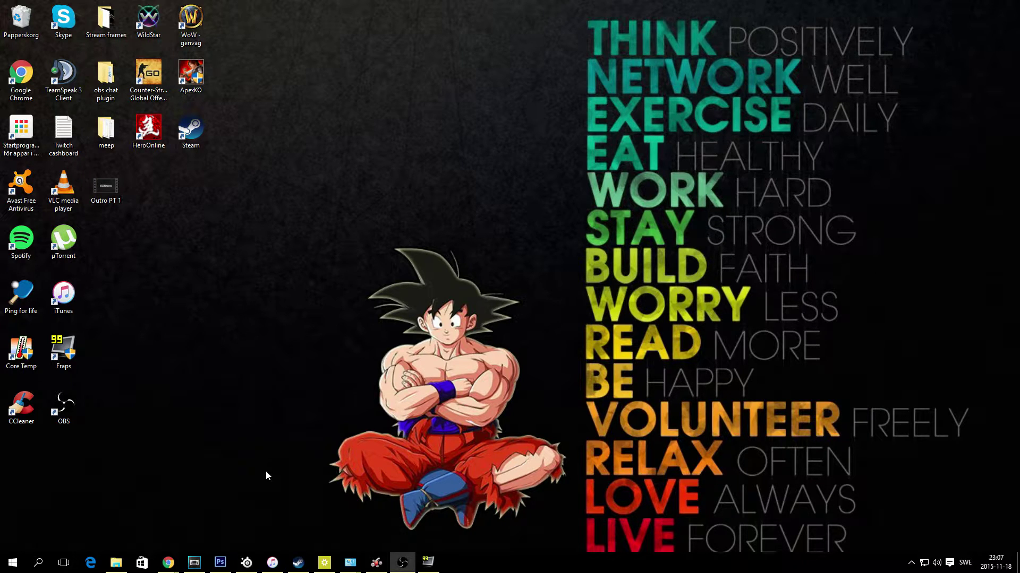
Step: Open Fraps's Movies settings and keep the custom 60 fps capture rate
left_click(428, 562)
left_click_drag(509, 202, 519, 167)
left_click(367, 183)
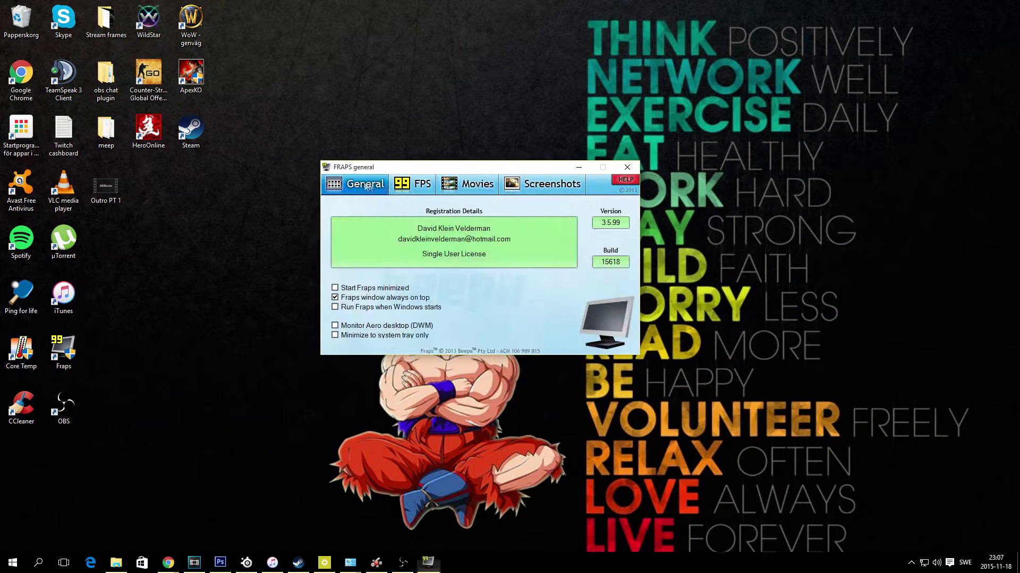
left_click(481, 189)
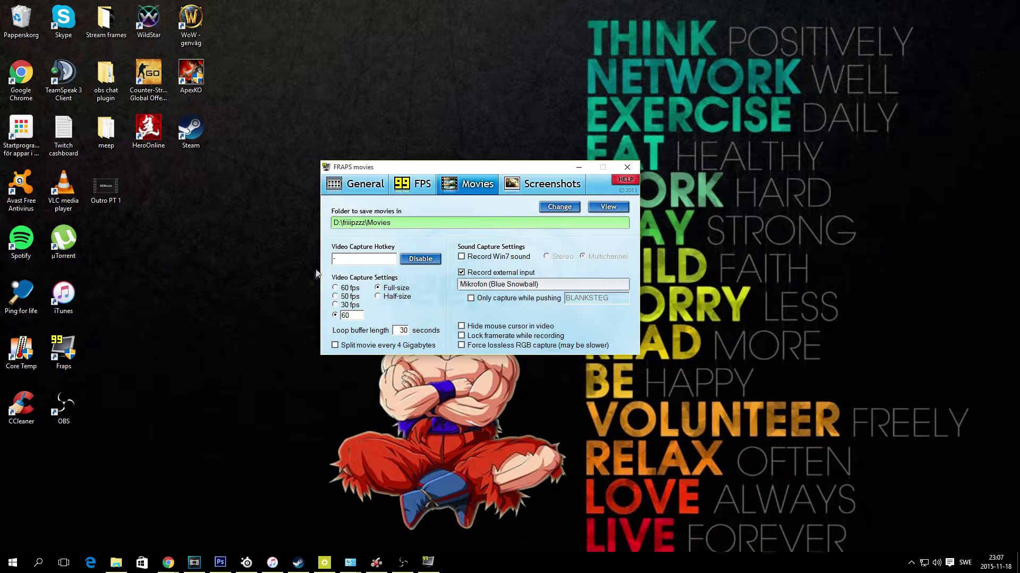
left_click(337, 307)
left_click(341, 316)
key("Delete")
key("Delete")
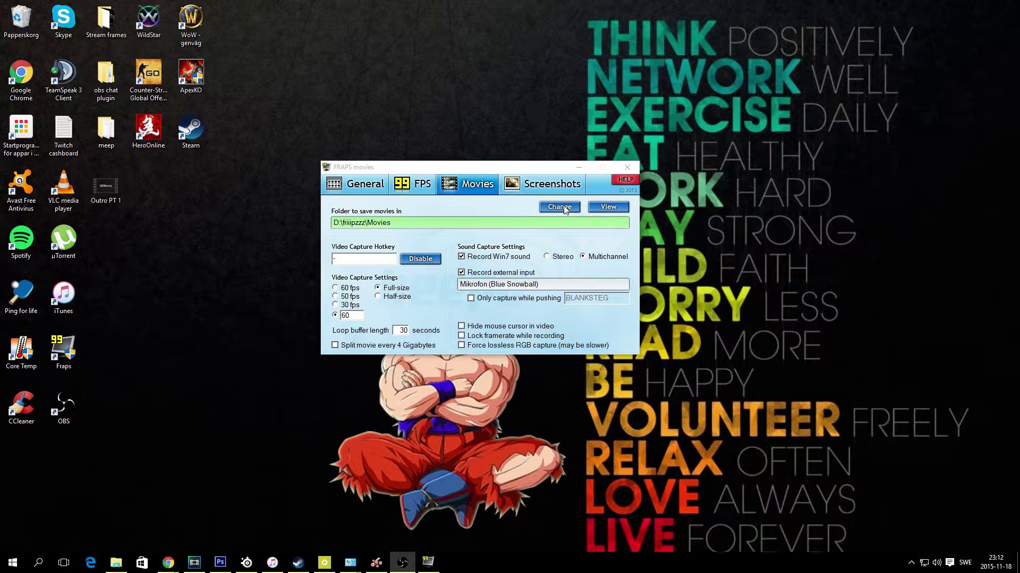
Step: Browse the movies save-folder chooser, keep the current folder, and minimize Fraps
left_click(559, 207)
left_click_drag(488, 191, 687, 169)
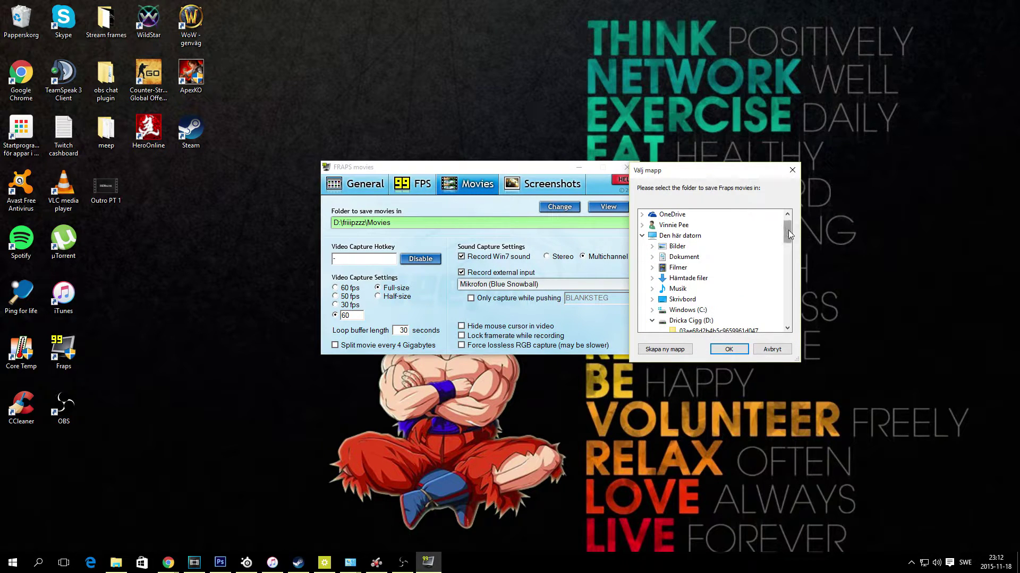
left_click_drag(789, 234, 787, 241)
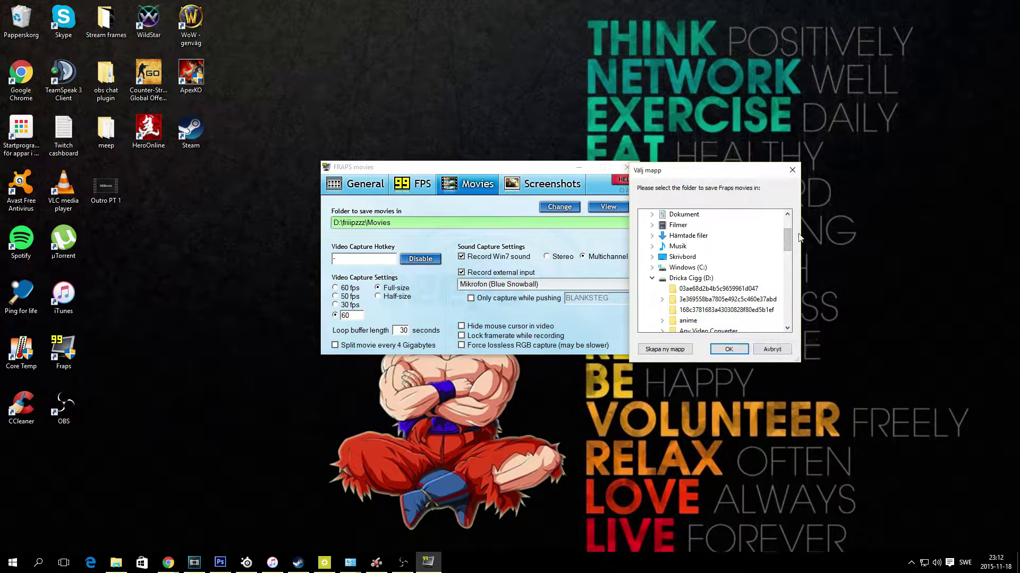
scroll(694, 232, "down", 3)
left_click(728, 349)
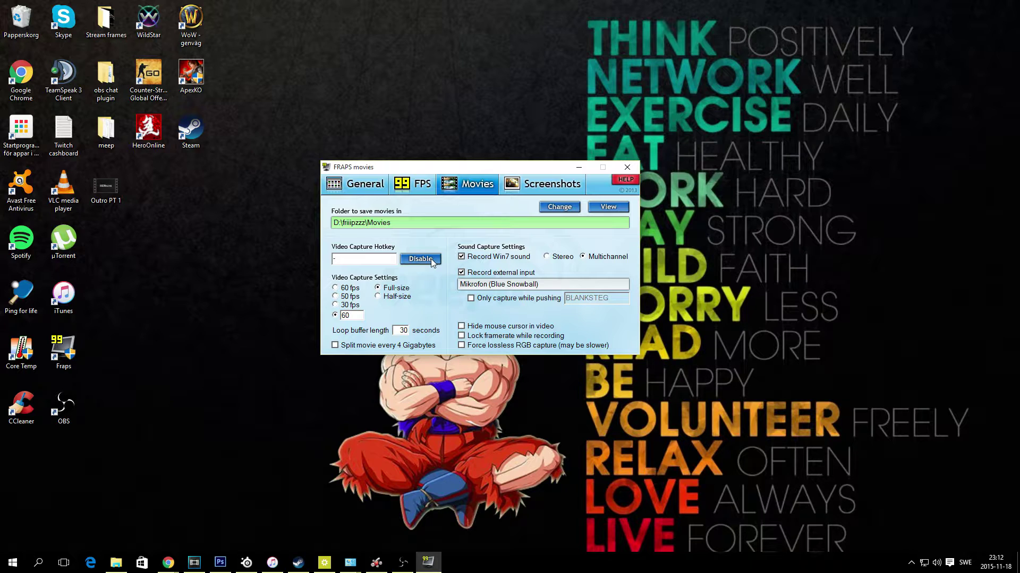
left_click(581, 168)
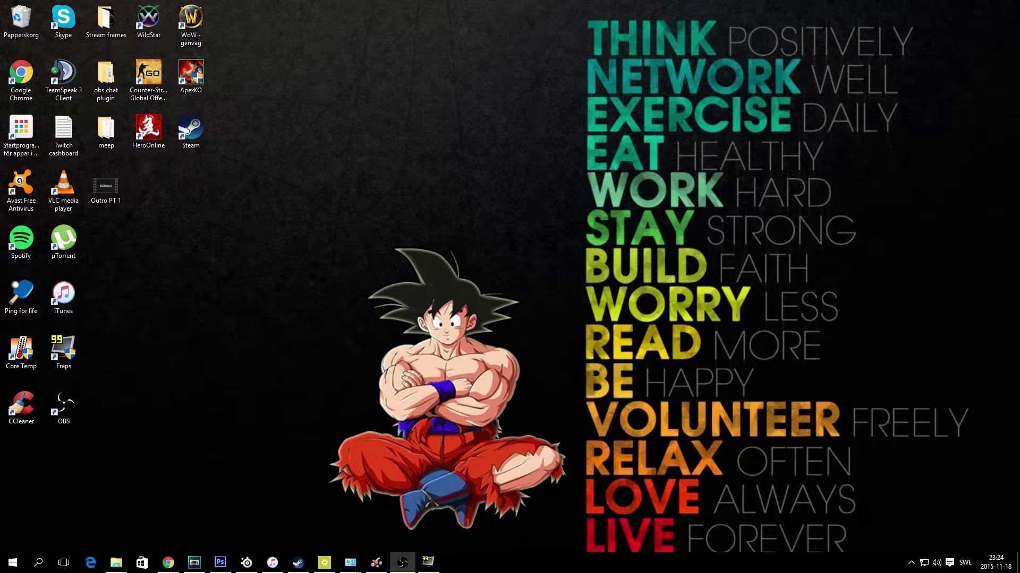
Step: Restore Vegas and check Project Properties: 'cs fragmovie', 1920×1080, square pixel aspect ratio
left_click(200, 564)
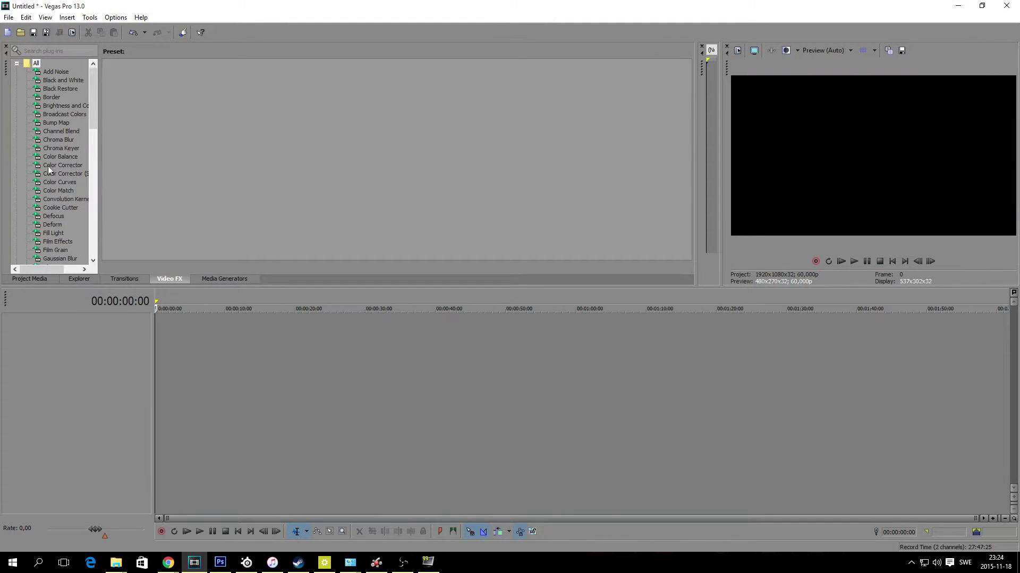
left_click(9, 17)
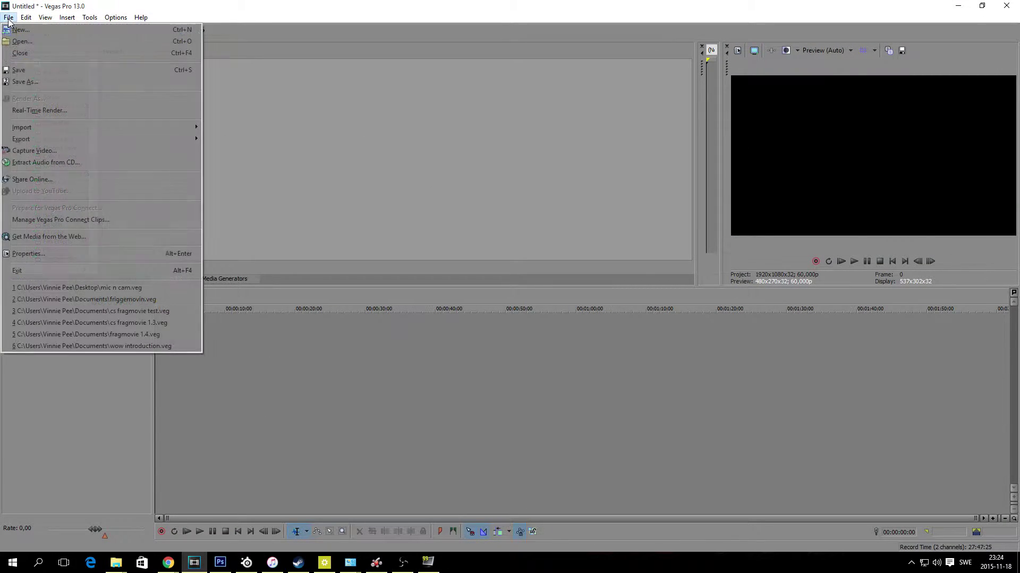
left_click(47, 254)
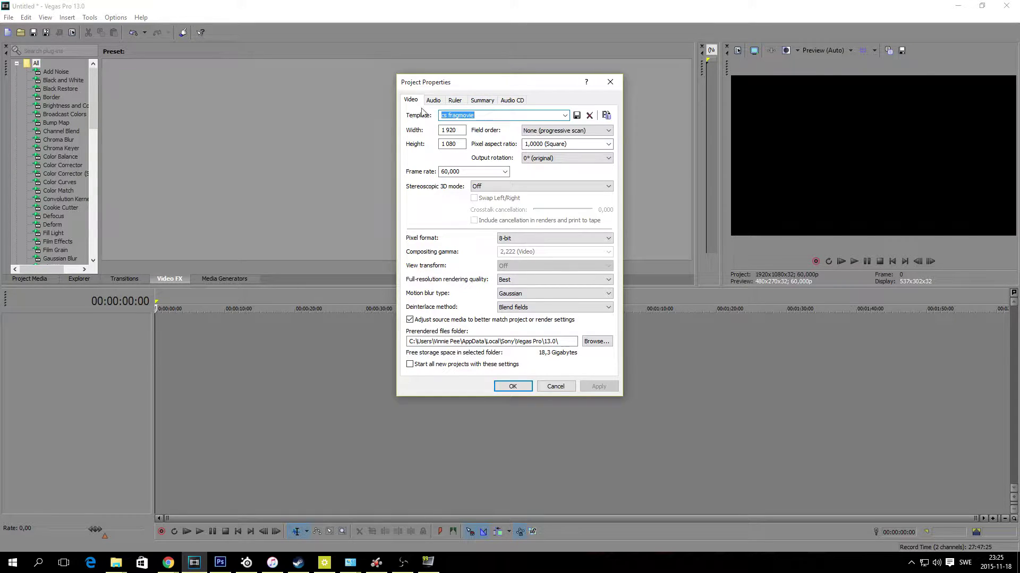
left_click_drag(456, 84, 438, 73)
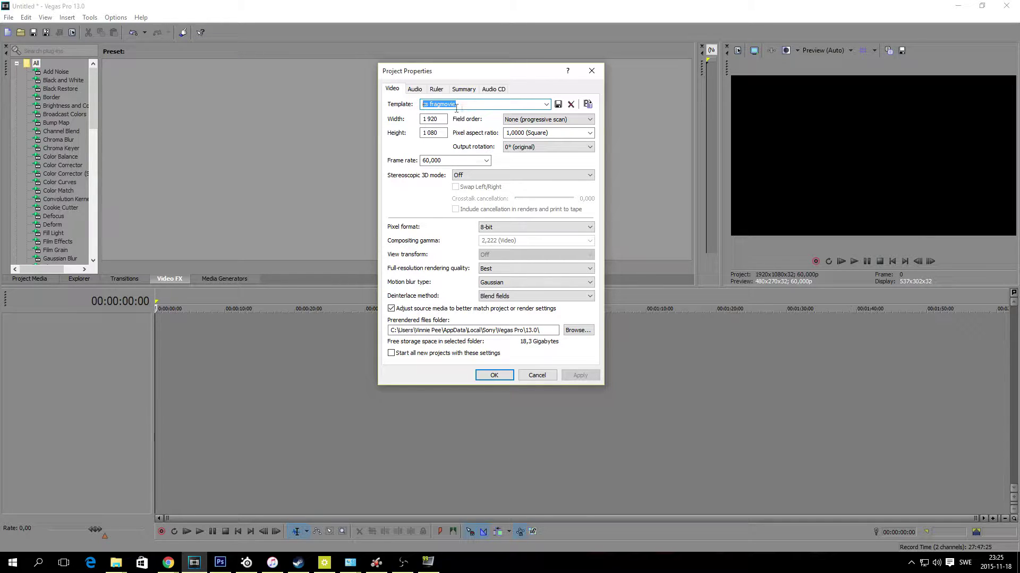
left_click(443, 121)
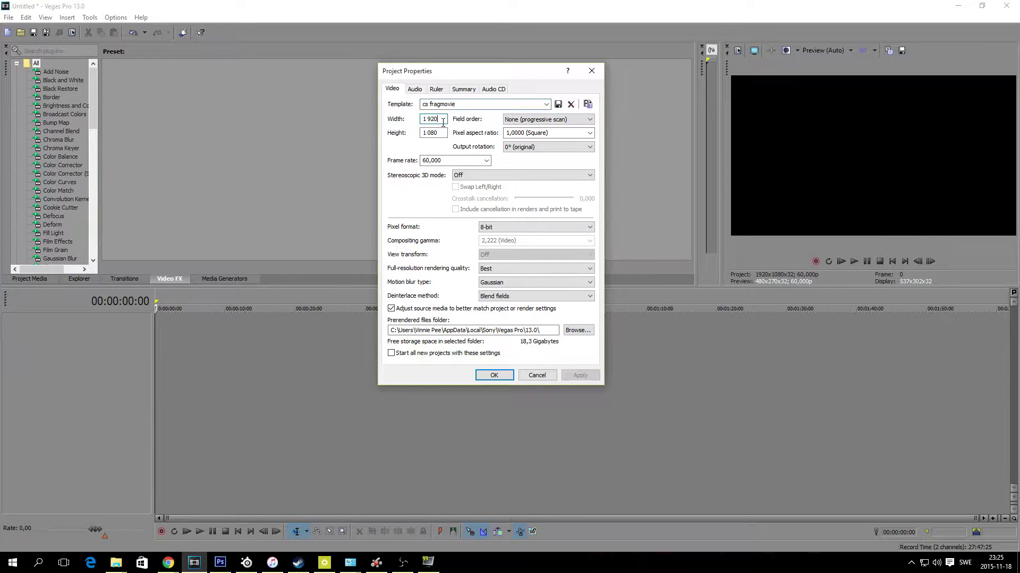
left_click(558, 135)
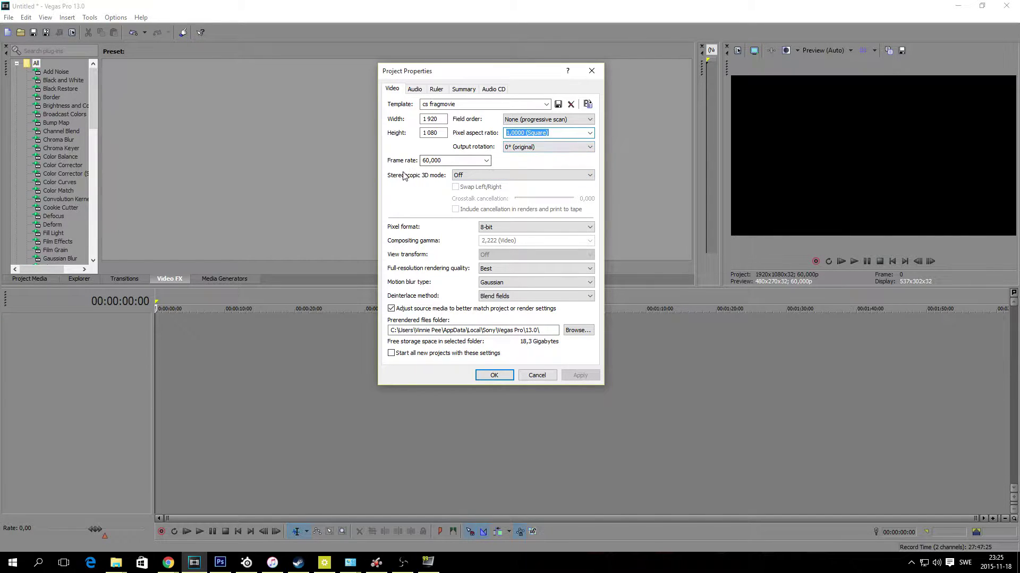
Step: Confirm 60 fps, Best quality, Gaussian motion blur and Blend fields, then apply the settings
left_click(487, 163)
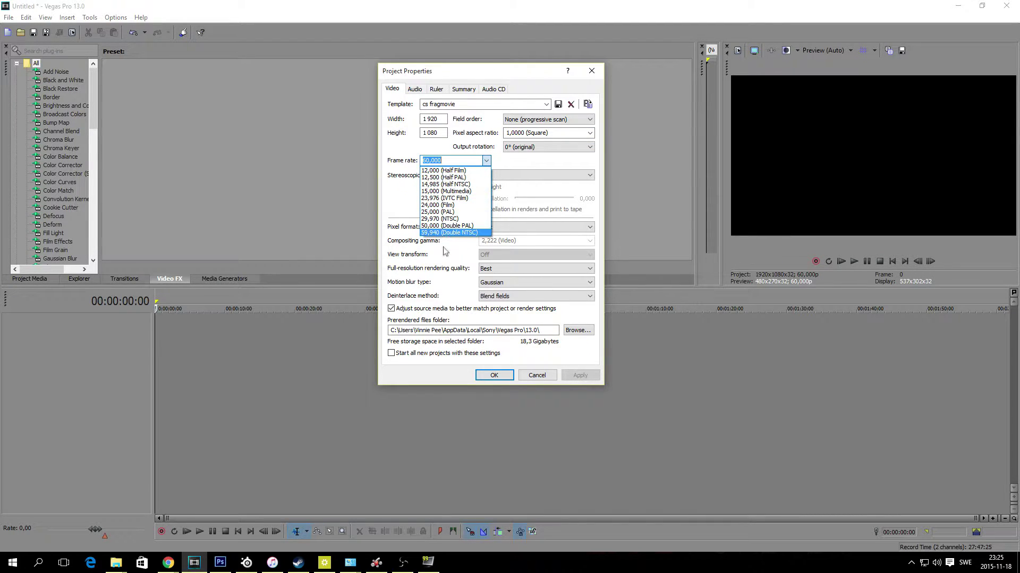
left_click(452, 160)
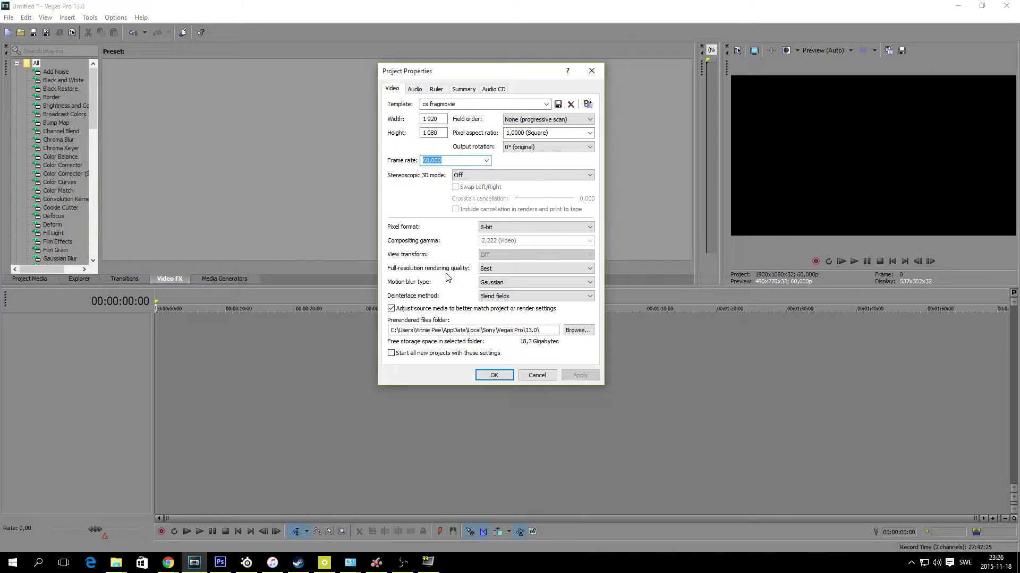
left_click(504, 269)
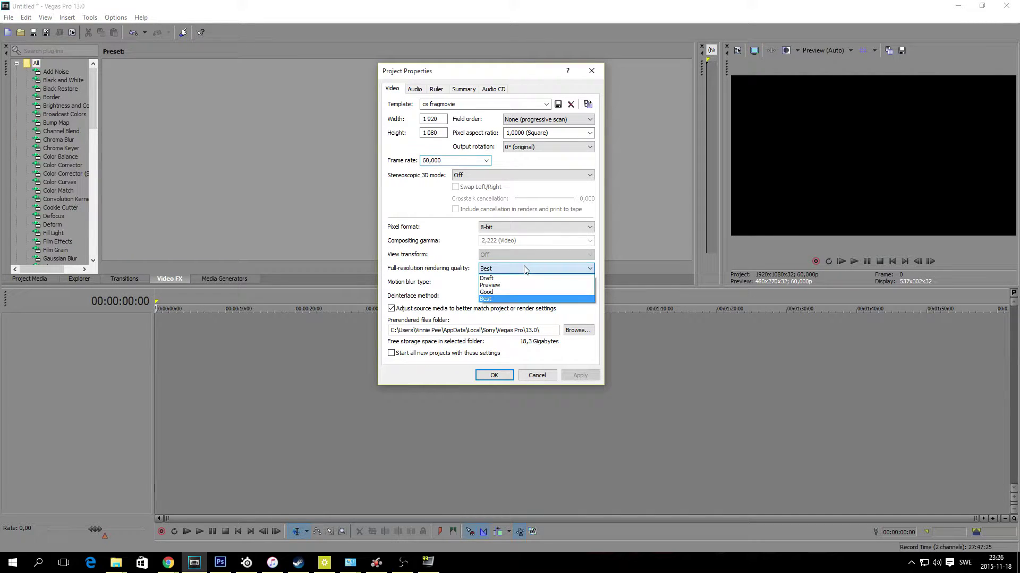
left_click(507, 299)
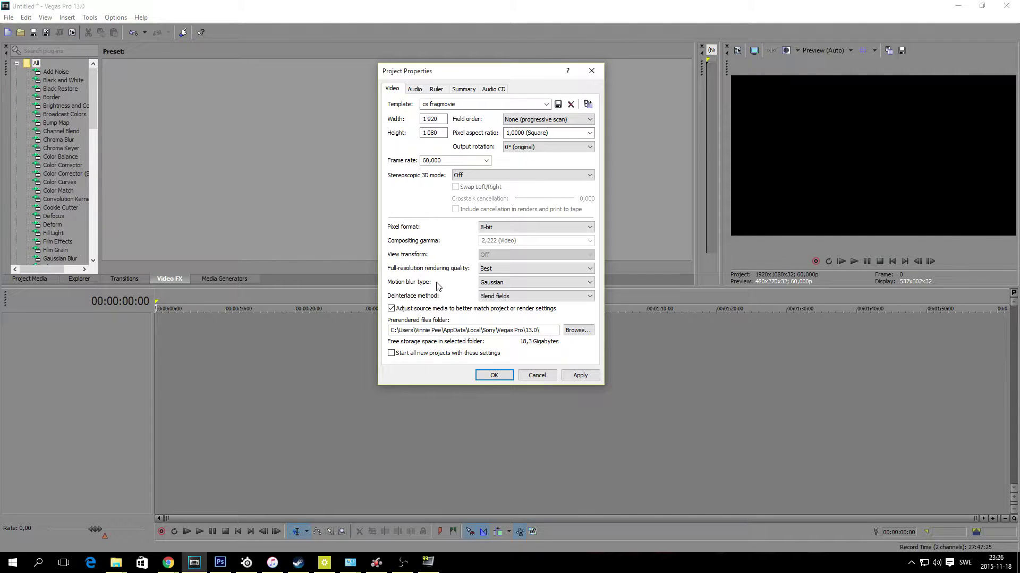
left_click(517, 283)
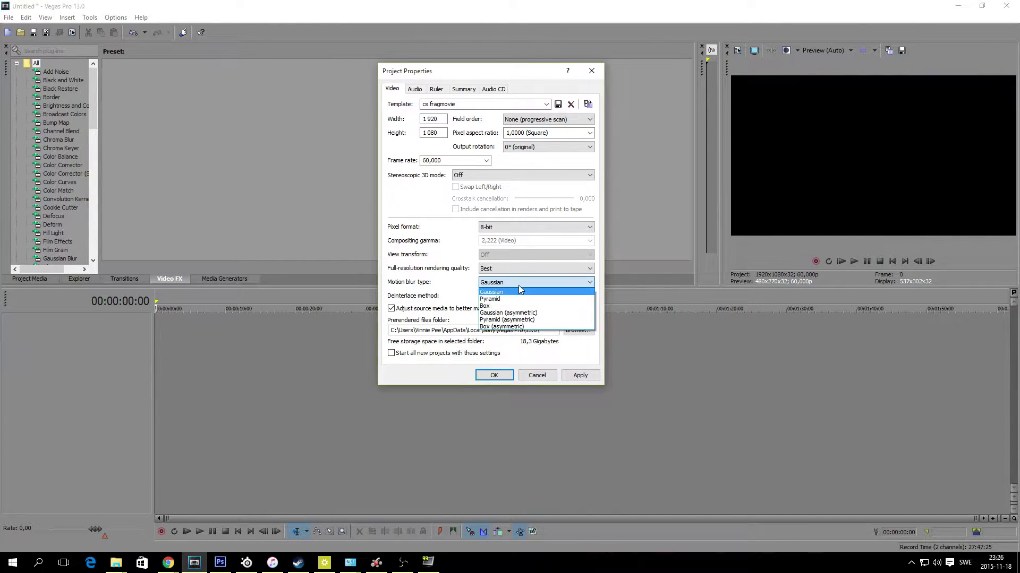
left_click(505, 293)
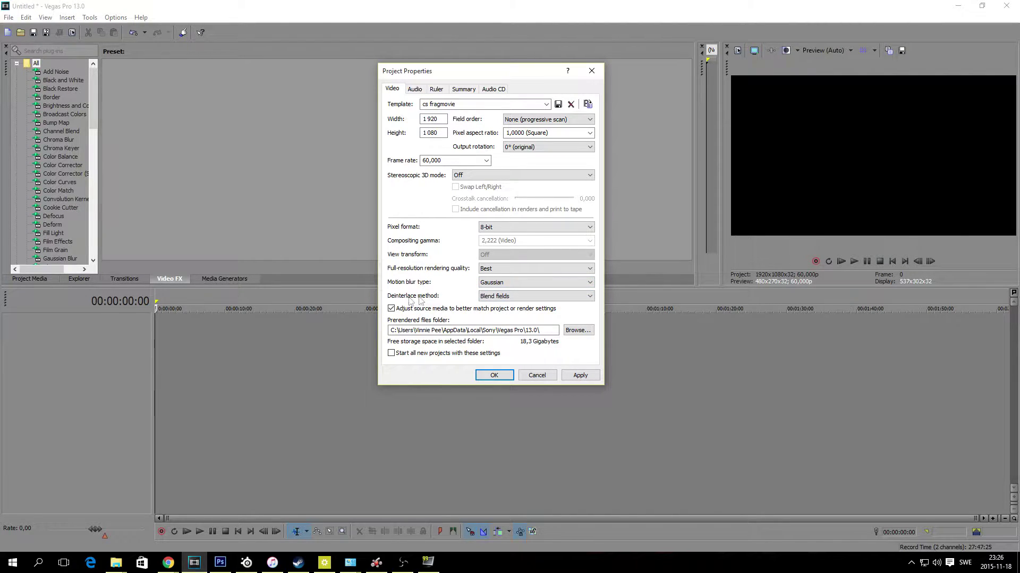
left_click(524, 297)
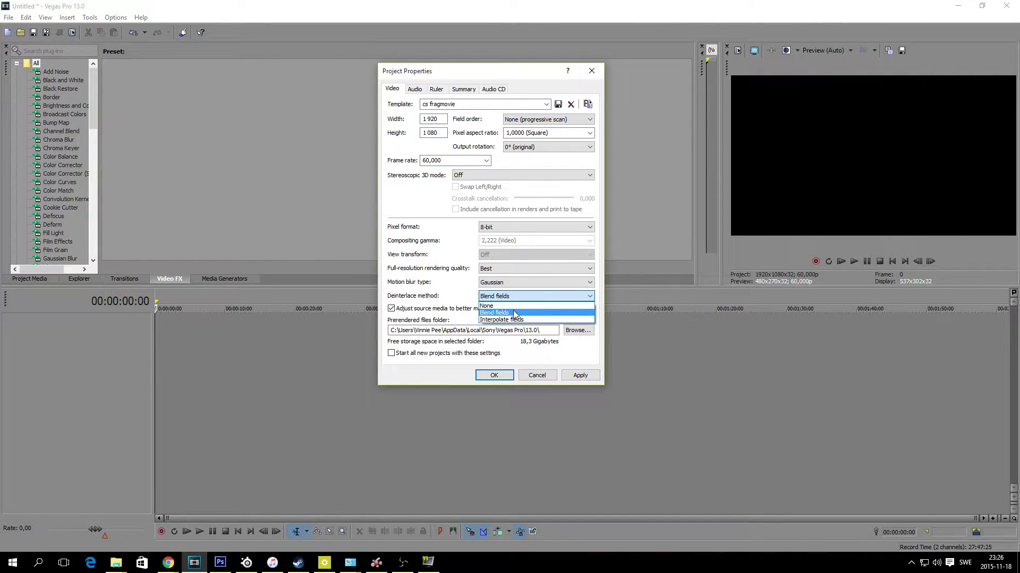
left_click(514, 314)
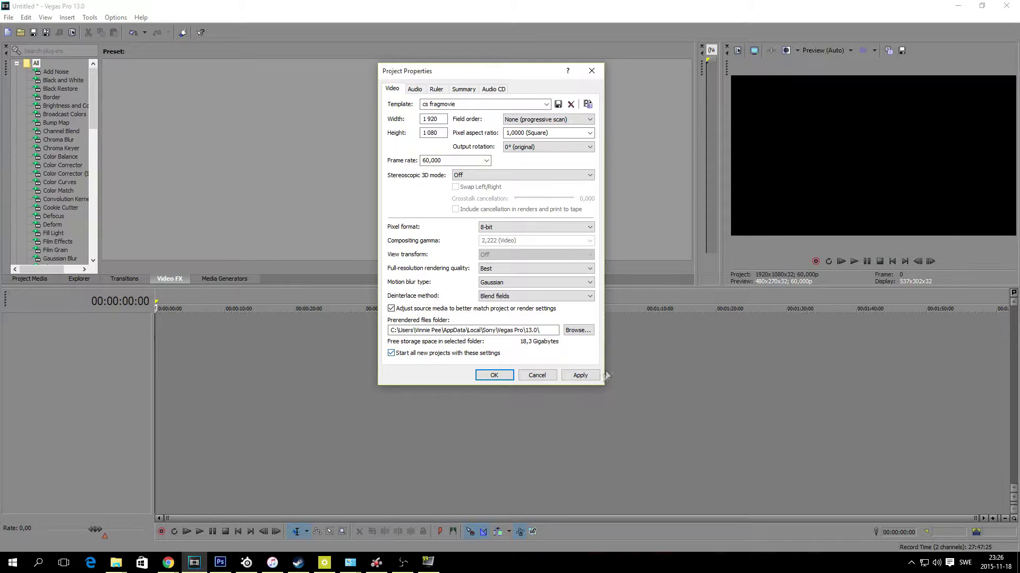
left_click(580, 376)
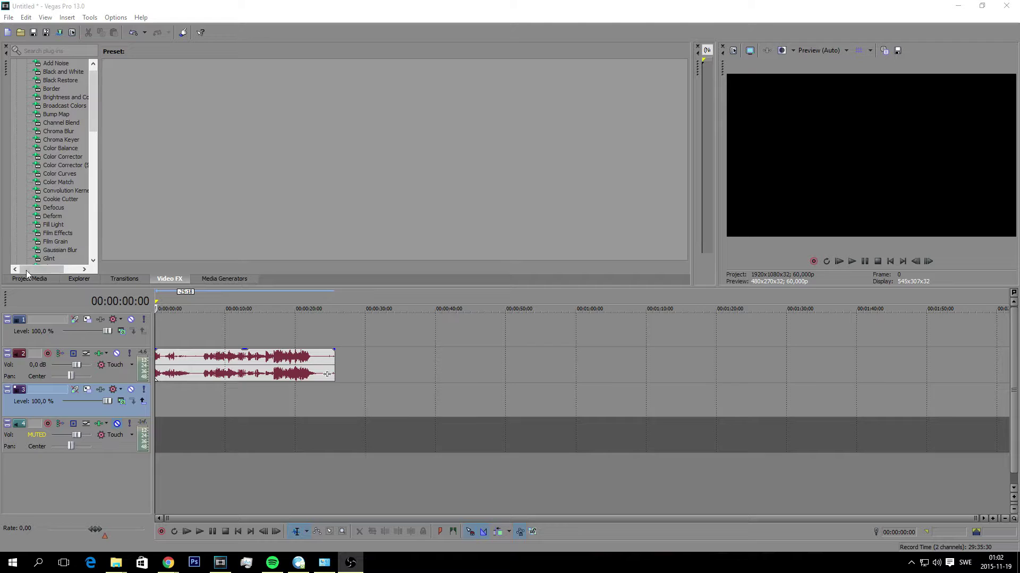
Step: Add test cs klipp.mp4 to the timeline, preview around 10 seconds, and select its video event
left_click(82, 280)
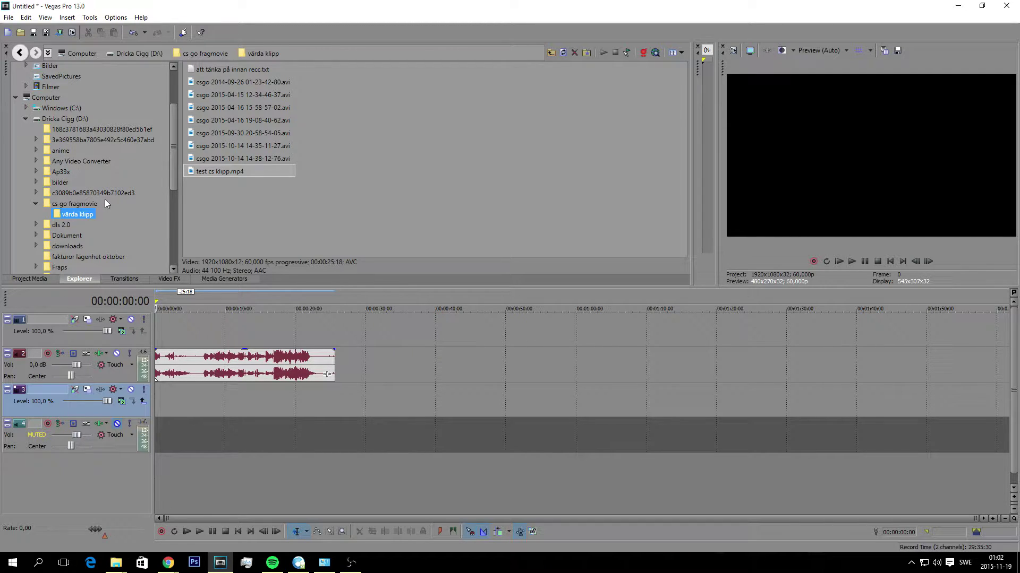
double_click(219, 174)
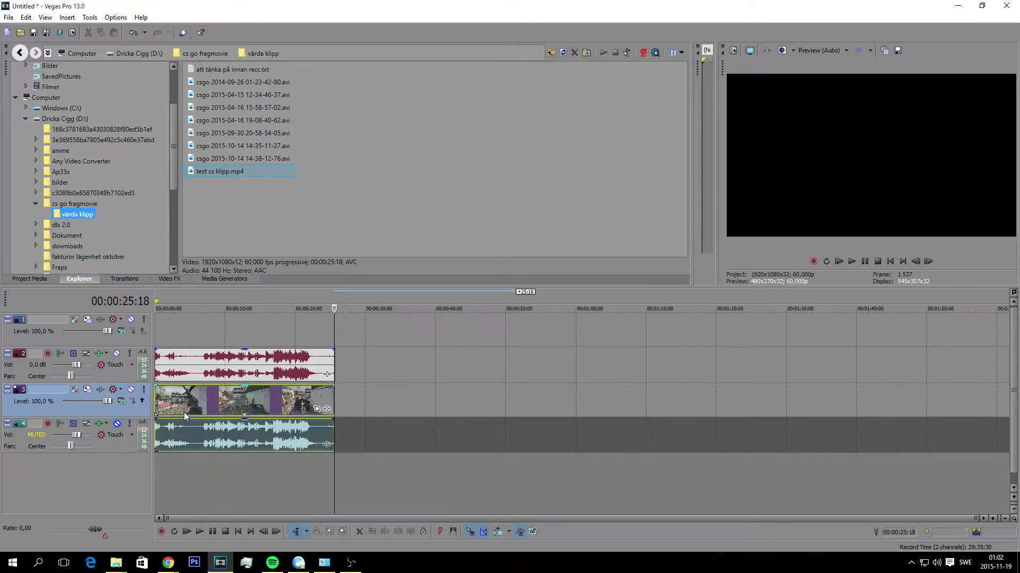
left_click(186, 410)
left_click(246, 479)
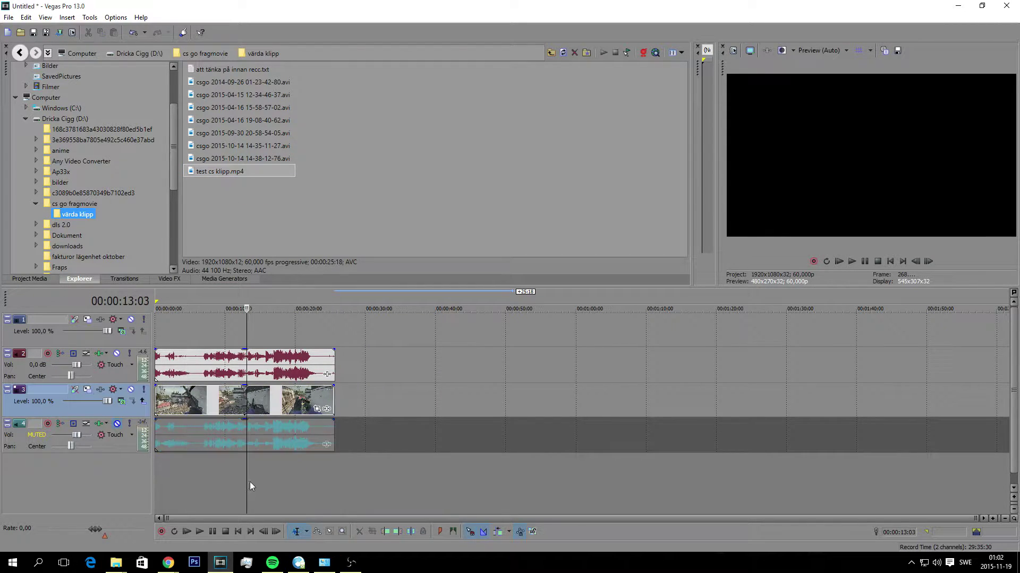
left_click(323, 484)
left_click(226, 463)
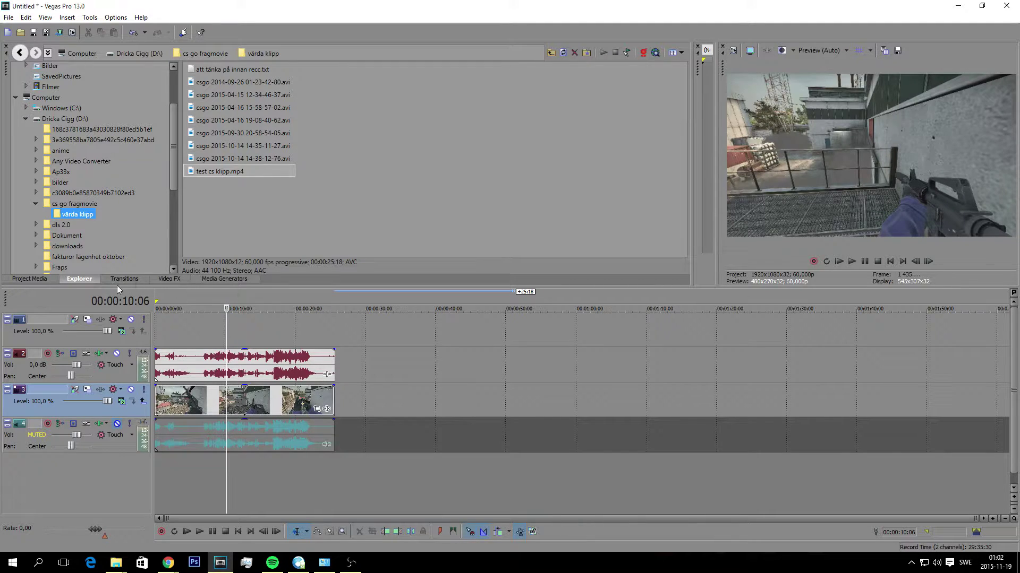
left_click(178, 277)
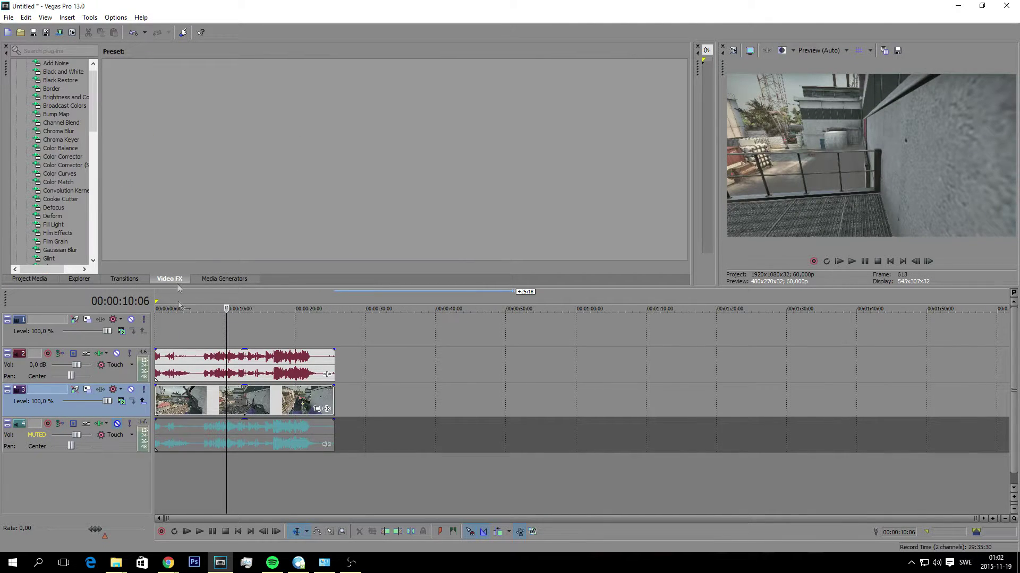
left_click(175, 410)
Step: Open the video event's Media FX, containing Color Corrector, and bring up the Plug-In Chooser
right_click(220, 405)
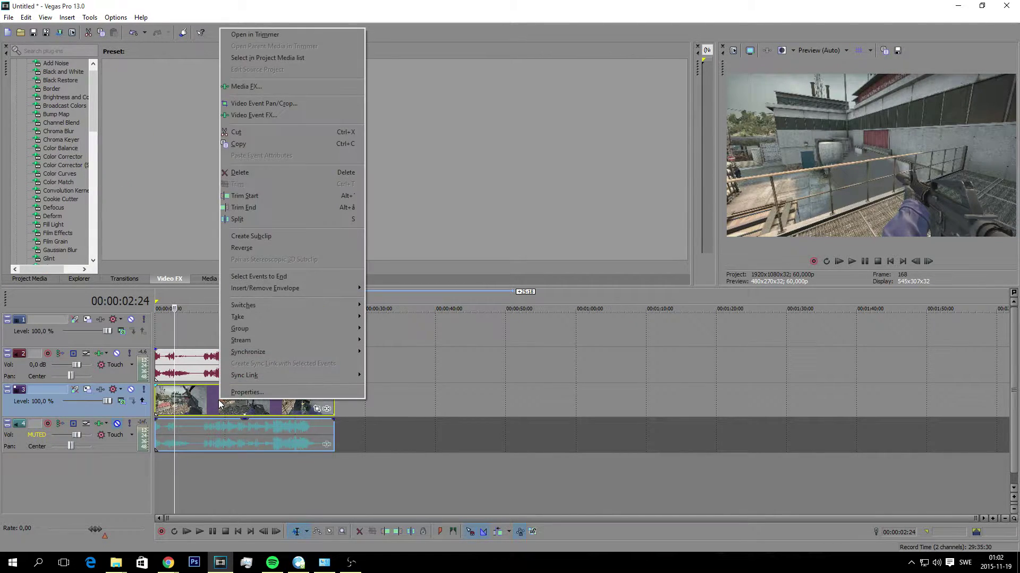
left_click(219, 405)
right_click(220, 404)
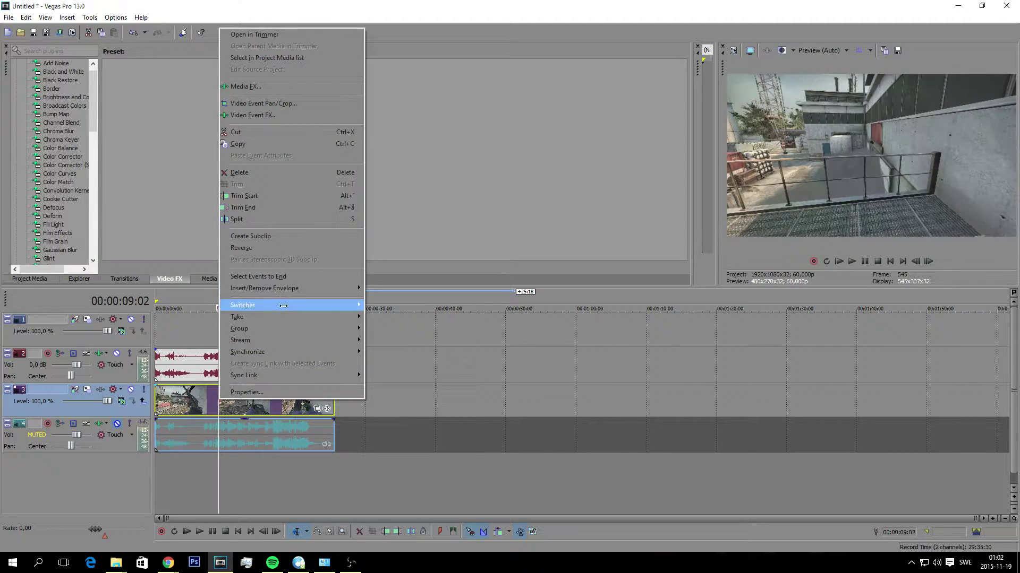
left_click(264, 87)
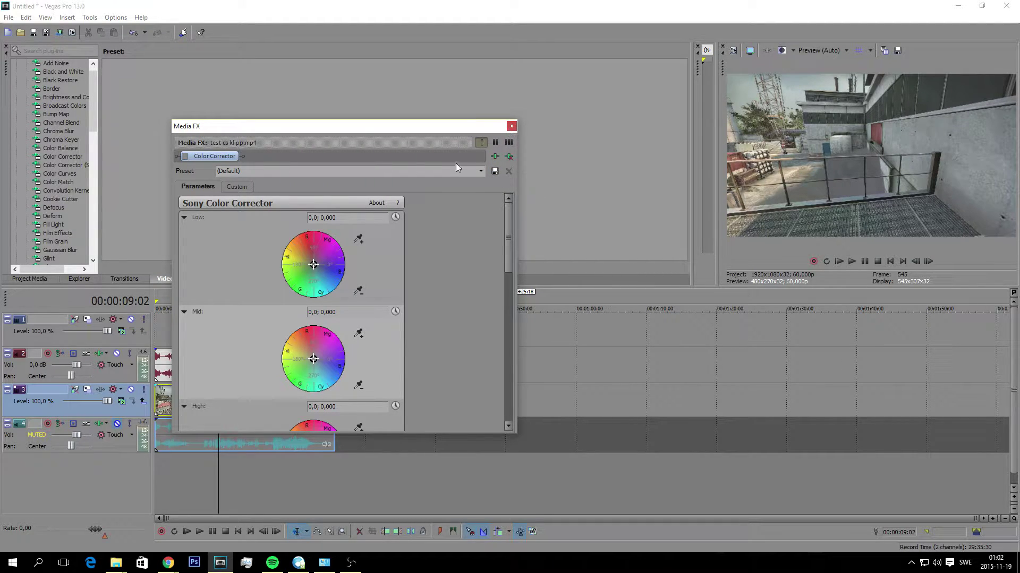
left_click(494, 157)
left_click_drag(423, 120, 422, 82)
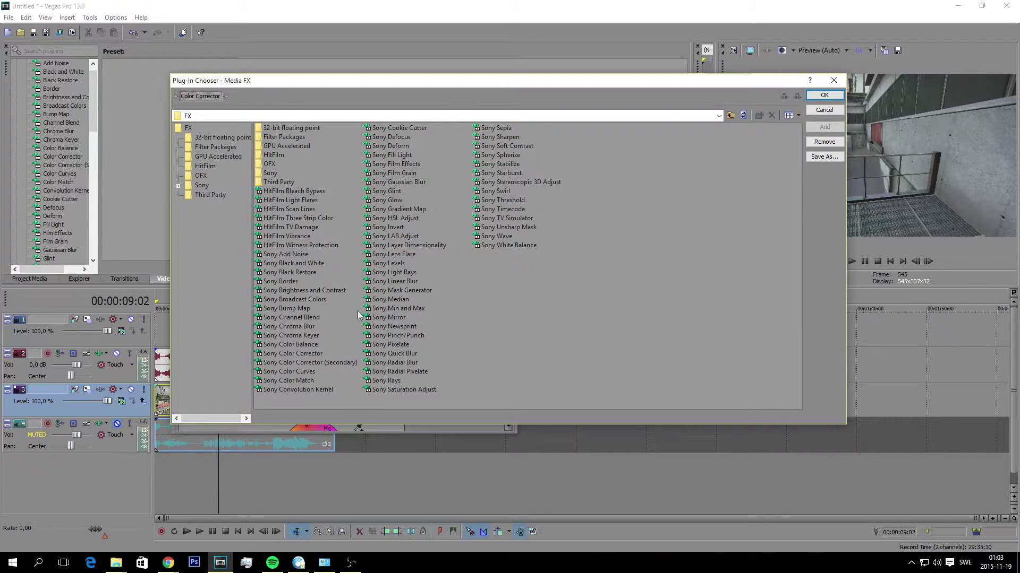
Step: Pick Sony Glow in the Plug-In Chooser and add it to the chain
left_click(310, 300)
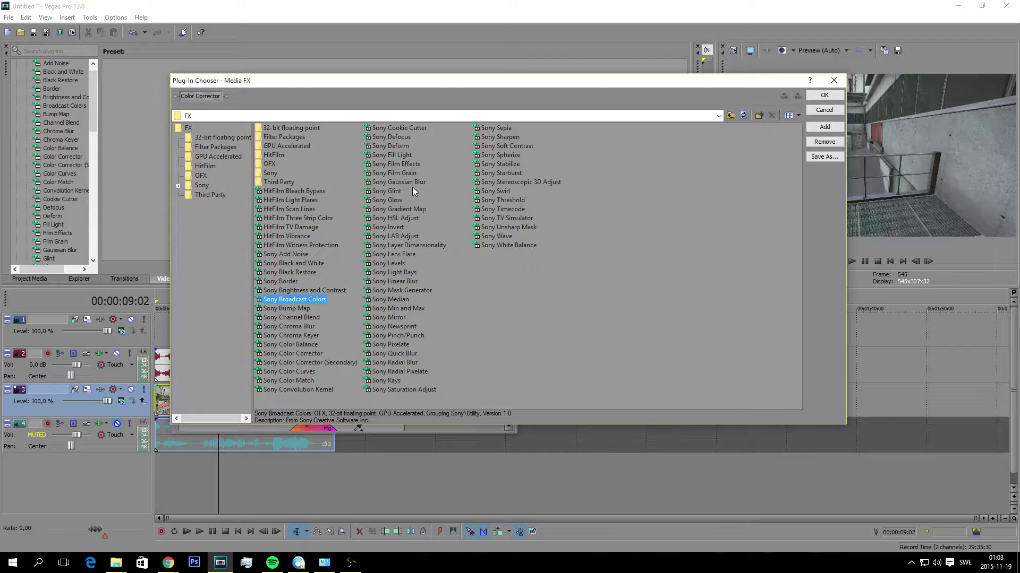
left_click(393, 201)
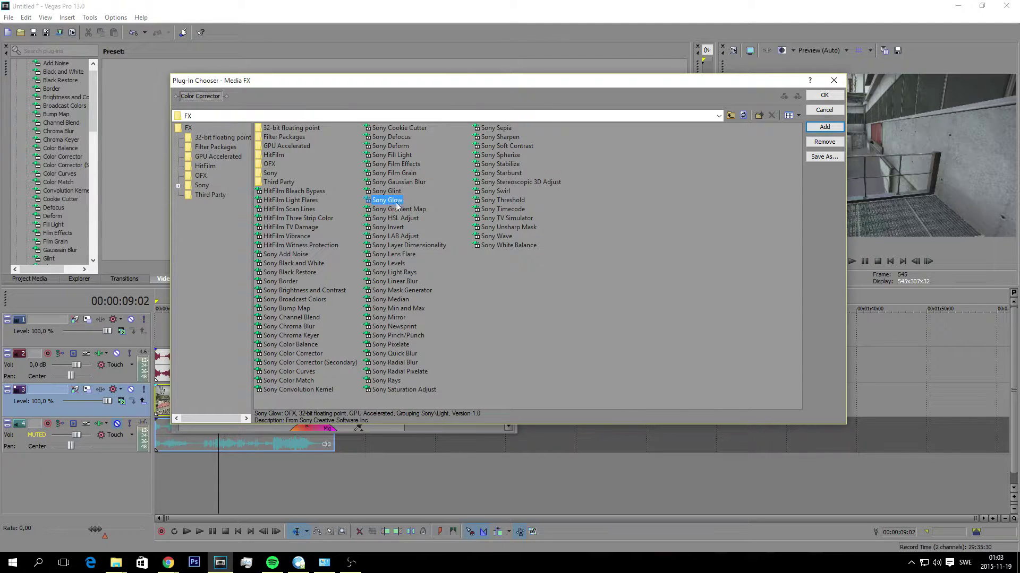
double_click(384, 201)
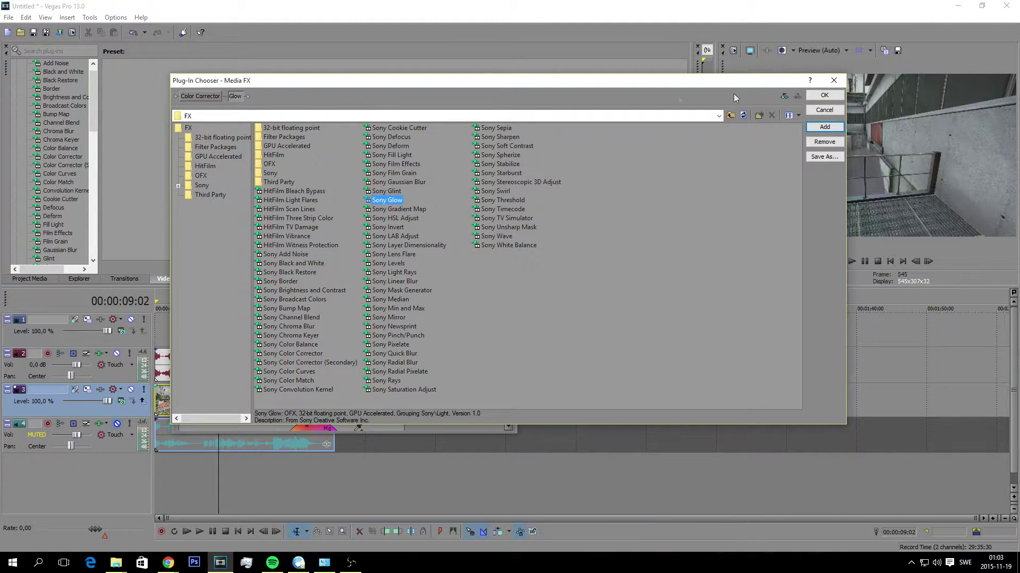
Step: Load the 'cs glow' Glow preset (0,007 glow, 1,224 intensity, 0,374 suppression) and save it
left_click(822, 96)
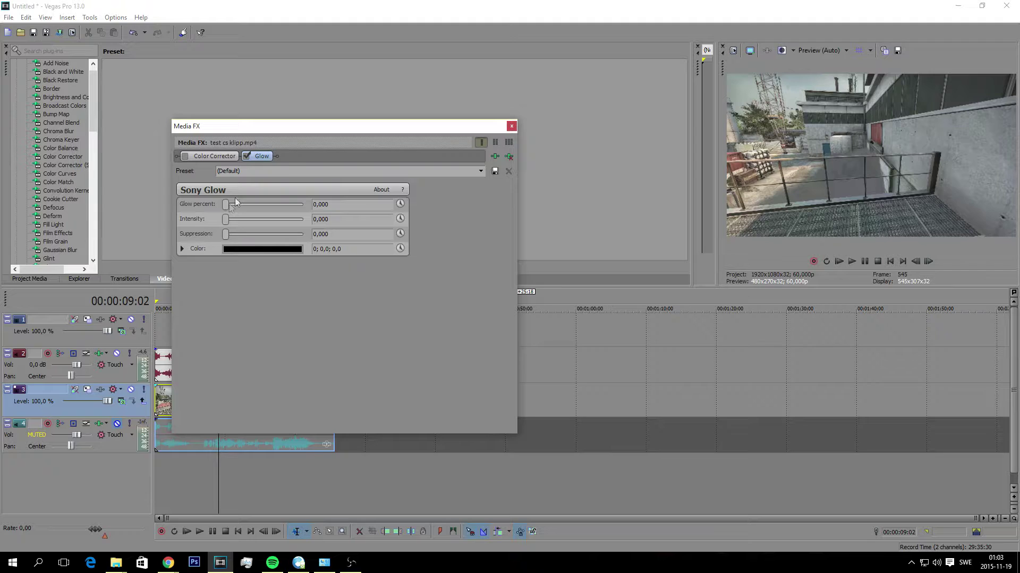
left_click(481, 170)
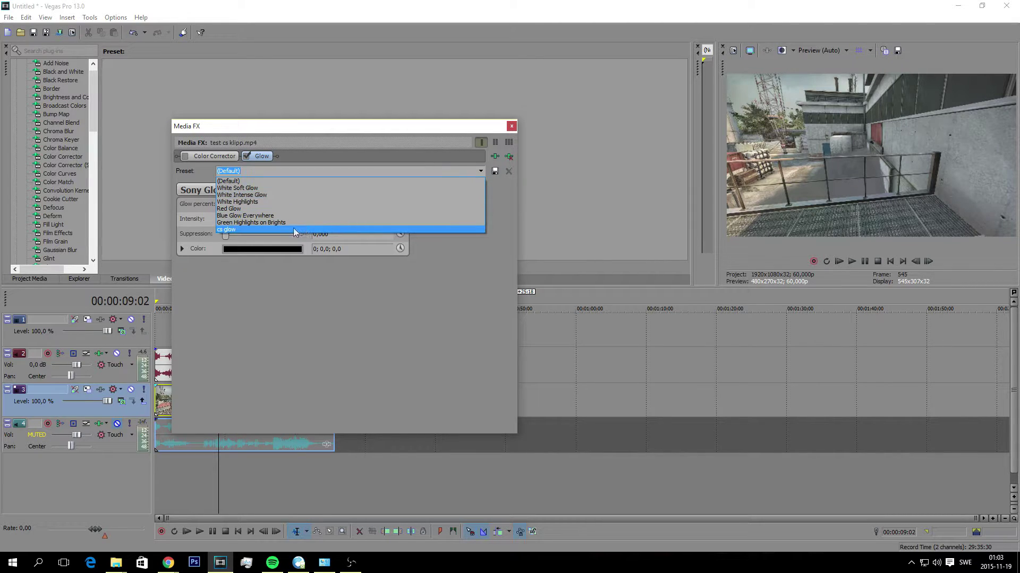
left_click(276, 229)
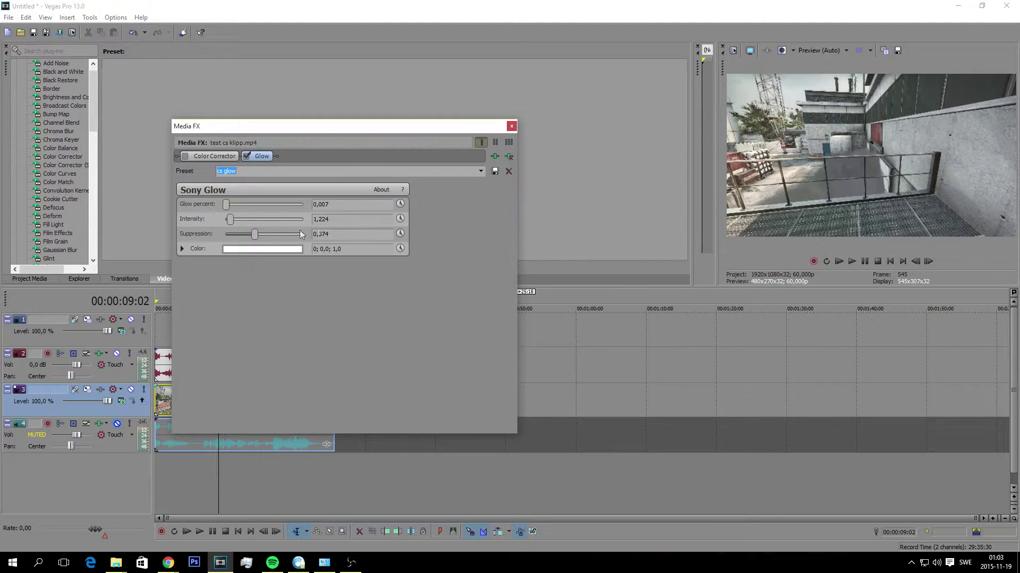
left_click(244, 169)
left_click_drag(244, 171, 212, 172)
left_click(246, 170)
left_click(495, 174)
Step: Add Sony Color Curves from the Plug-In Chooser and confirm to show its curve
left_click(494, 156)
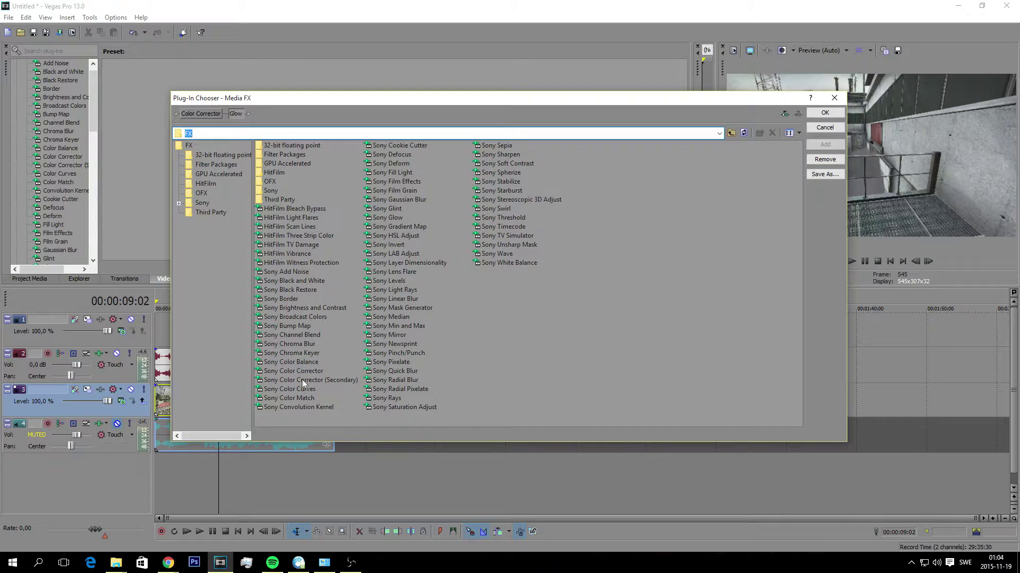
left_click(292, 389)
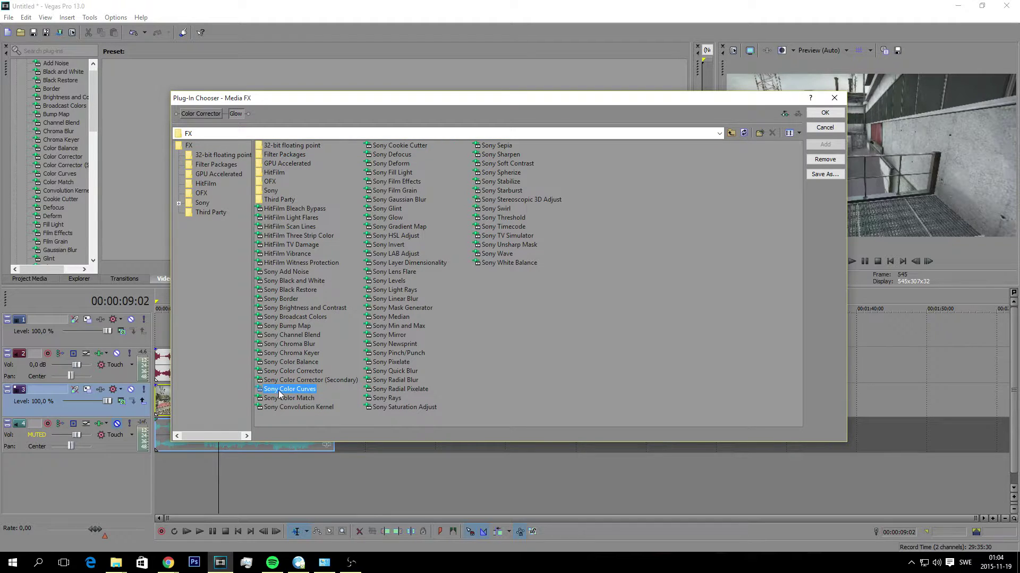
double_click(278, 389)
left_click(824, 113)
Step: Preview frames across the clip between about 04:05 and 08:25 to judge the colours
left_click(260, 488)
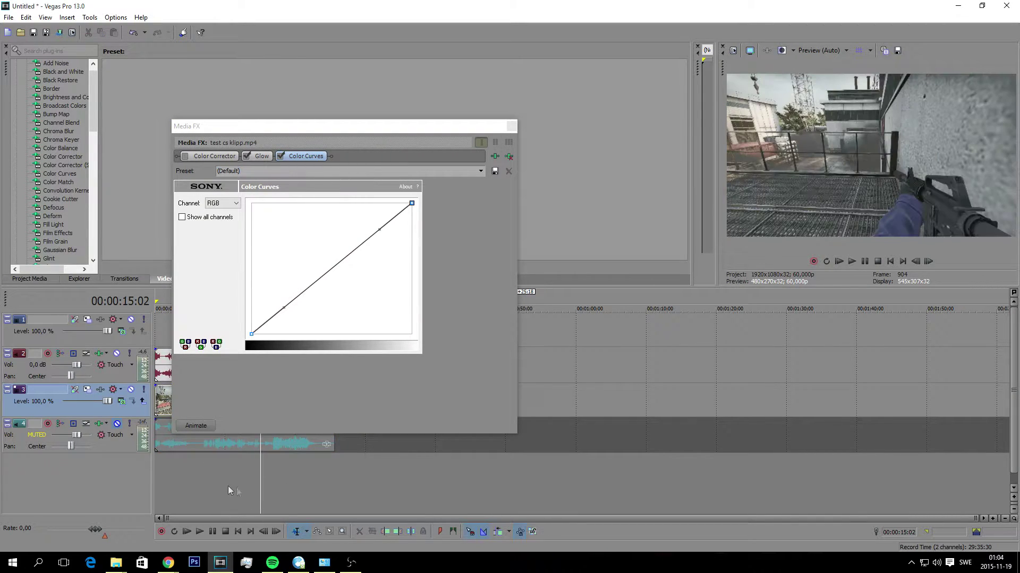
left_click(216, 485)
left_click(190, 483)
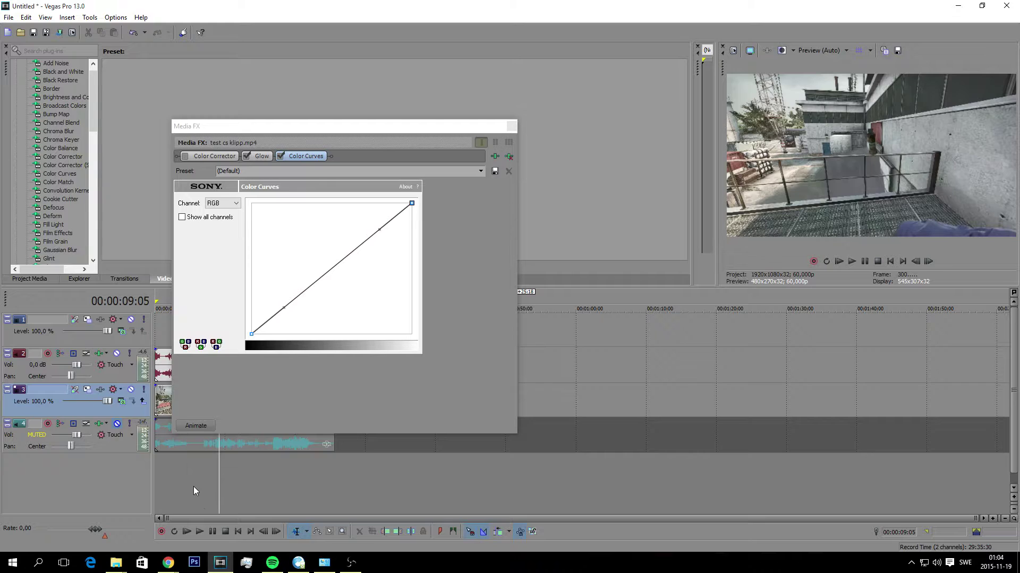
left_click(192, 487)
left_click(211, 489)
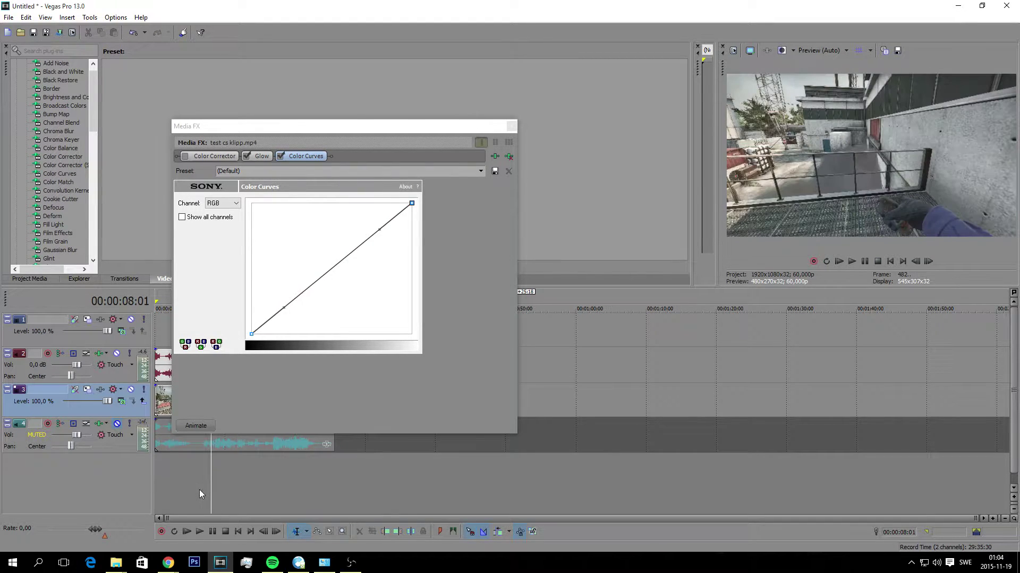
left_click(228, 492)
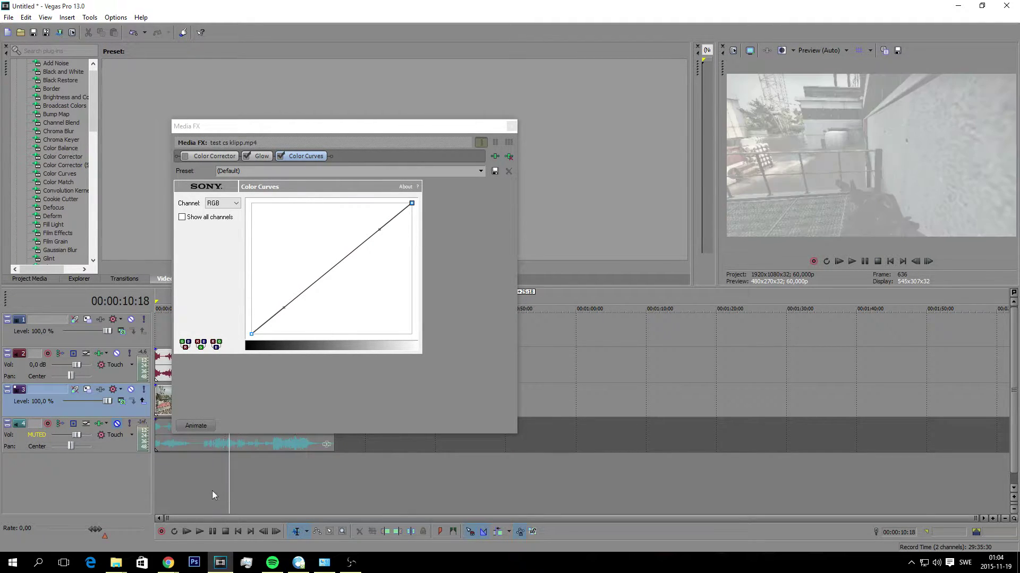
left_click(203, 491)
left_click(191, 487)
left_click(183, 482)
left_click(206, 476)
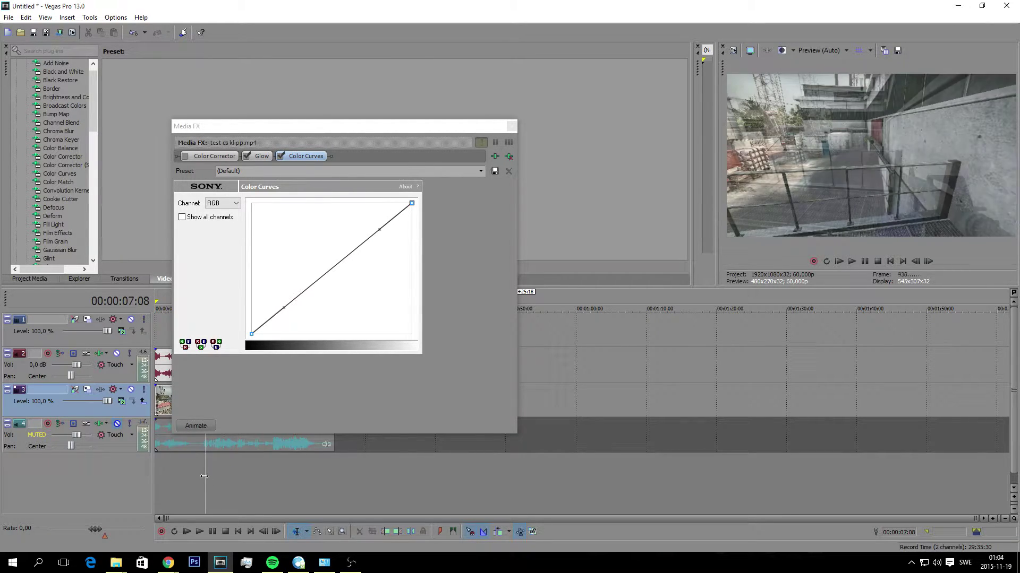
Step: Bend the RGB curve into an S-shape and apply the 'cs color' preset
left_click(380, 228)
left_click_drag(380, 228, 362, 205)
left_click_drag(282, 307, 286, 334)
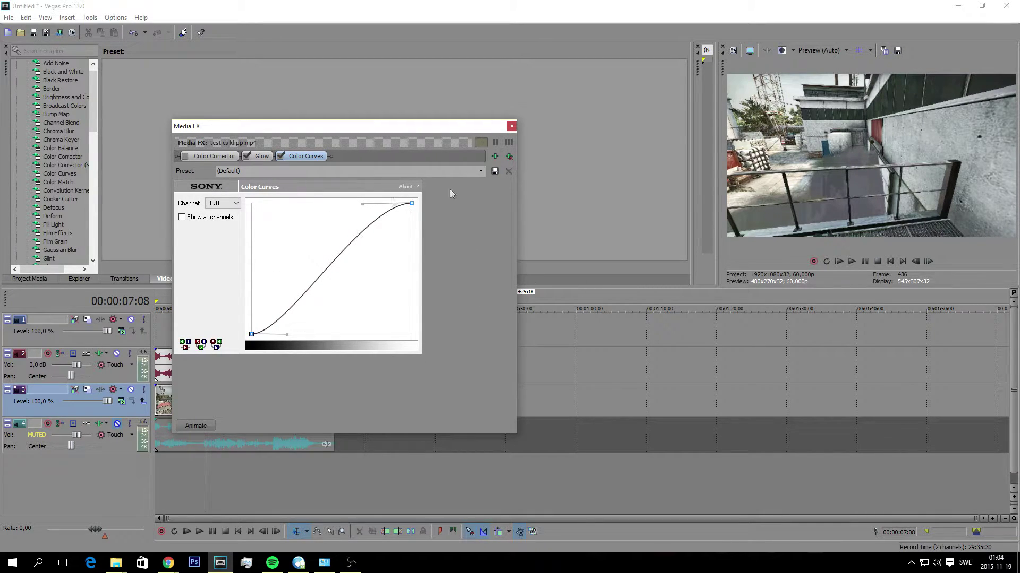
left_click(480, 170)
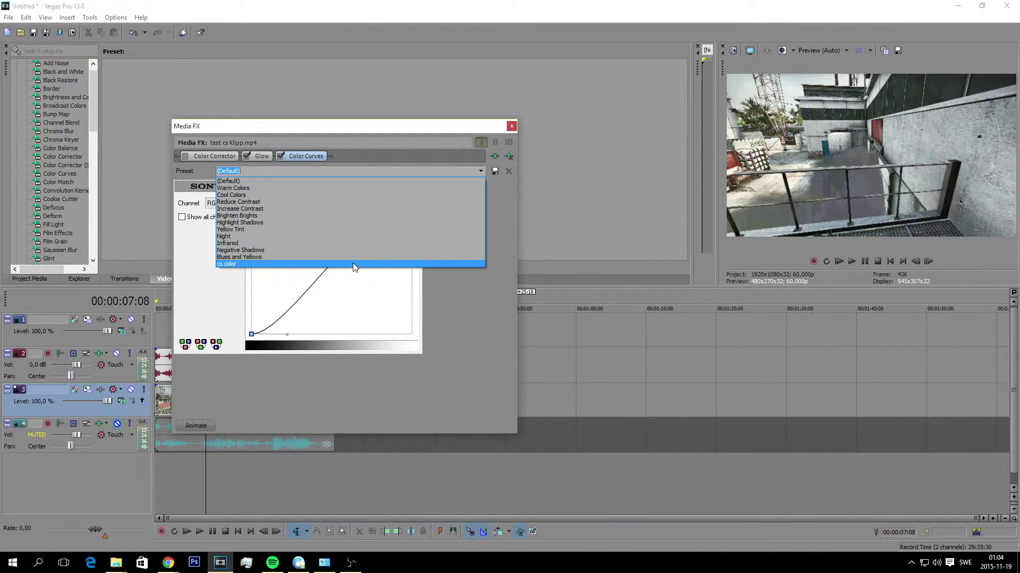
left_click(353, 264)
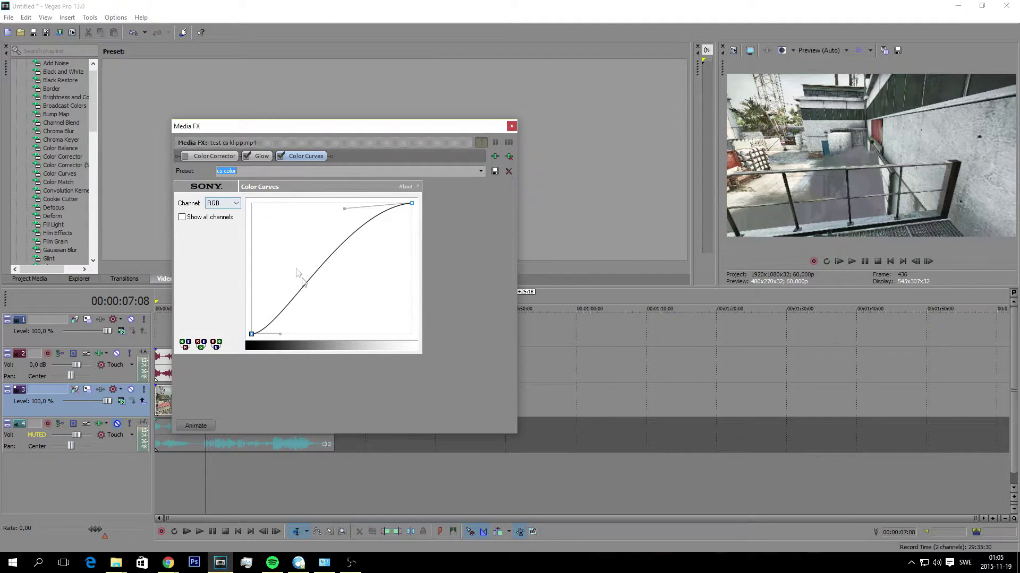
Step: Browse the plug-in list and pick Sony Sharpen for the Media FX chain
left_click(494, 157)
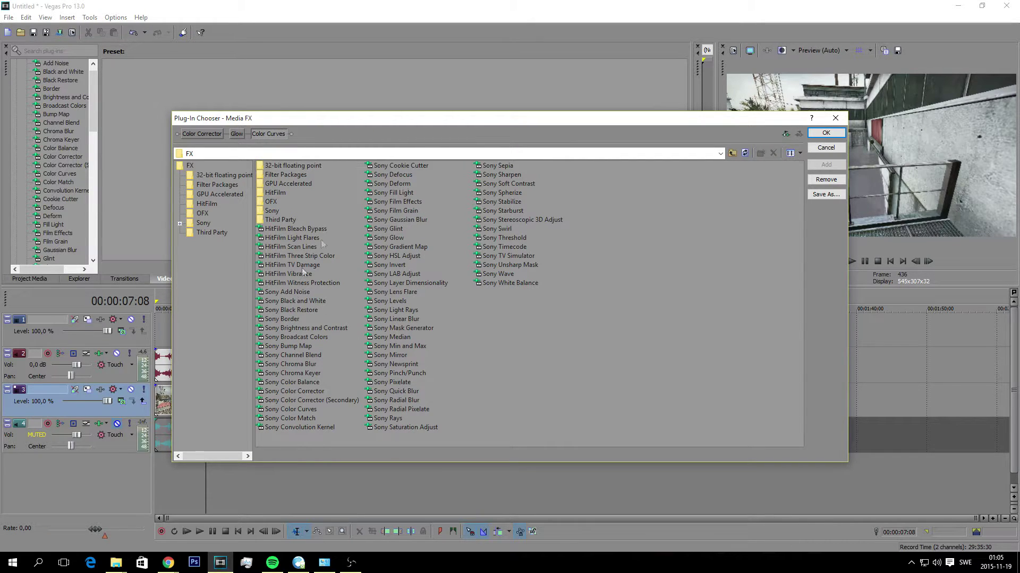
left_click(266, 295)
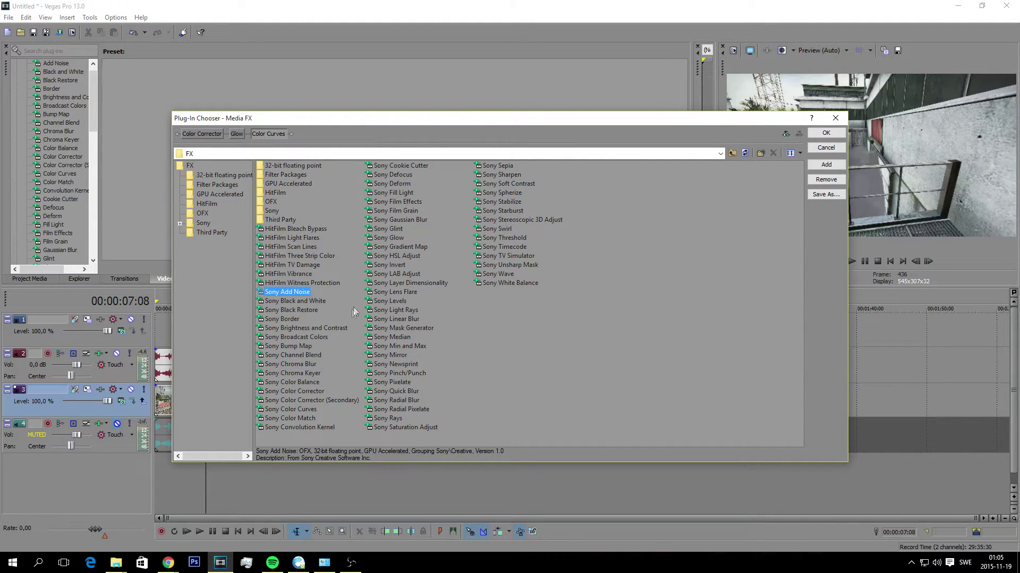
key("Down")
key("Down")
key("Down")
key("Down")
key("Down")
key("Down")
key("Down")
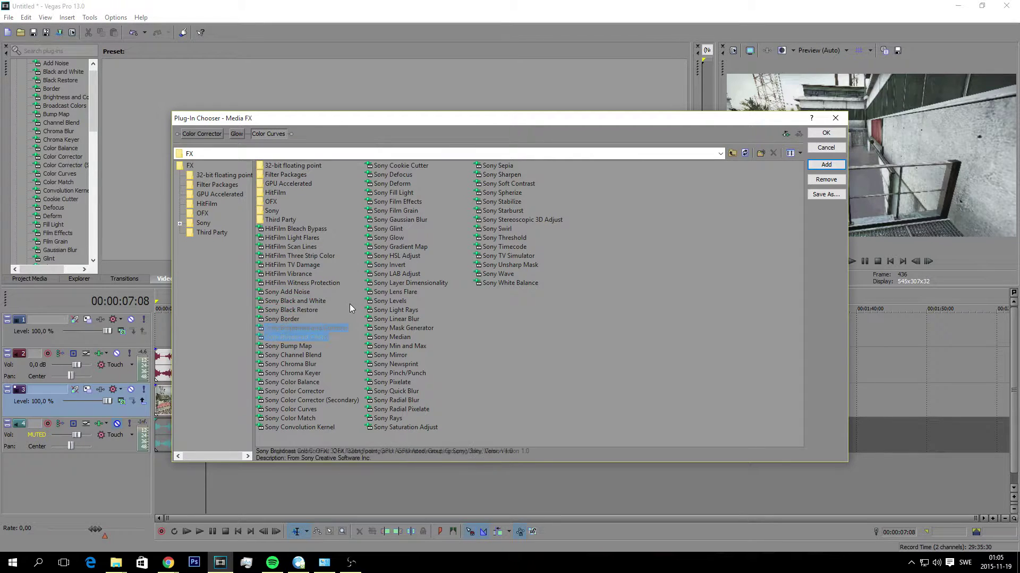
key("Down")
key("Down")
key("Down")
key("Down")
key("Down")
key("Down")
key("Down")
key("Down")
key("Down")
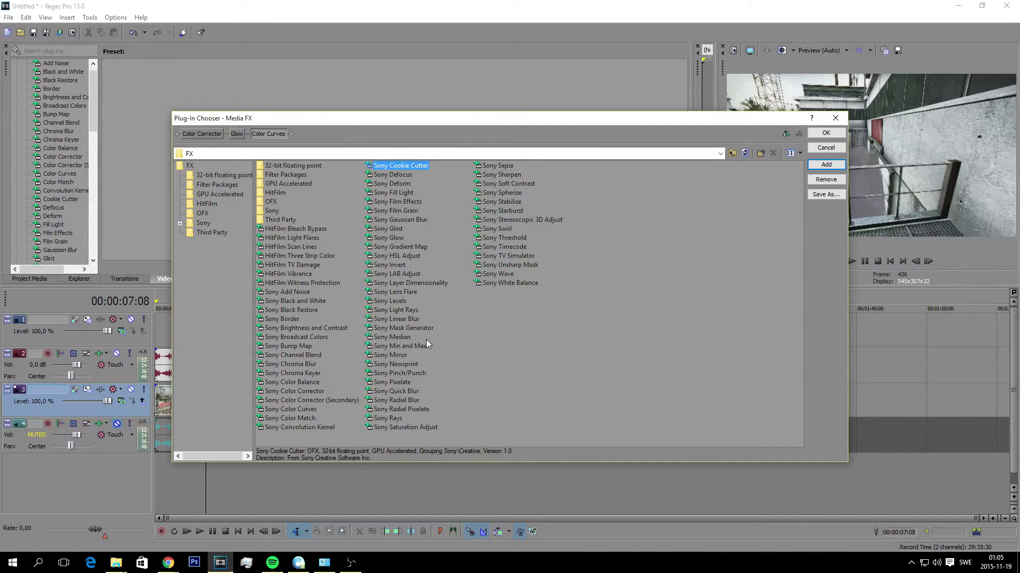
left_click(499, 175)
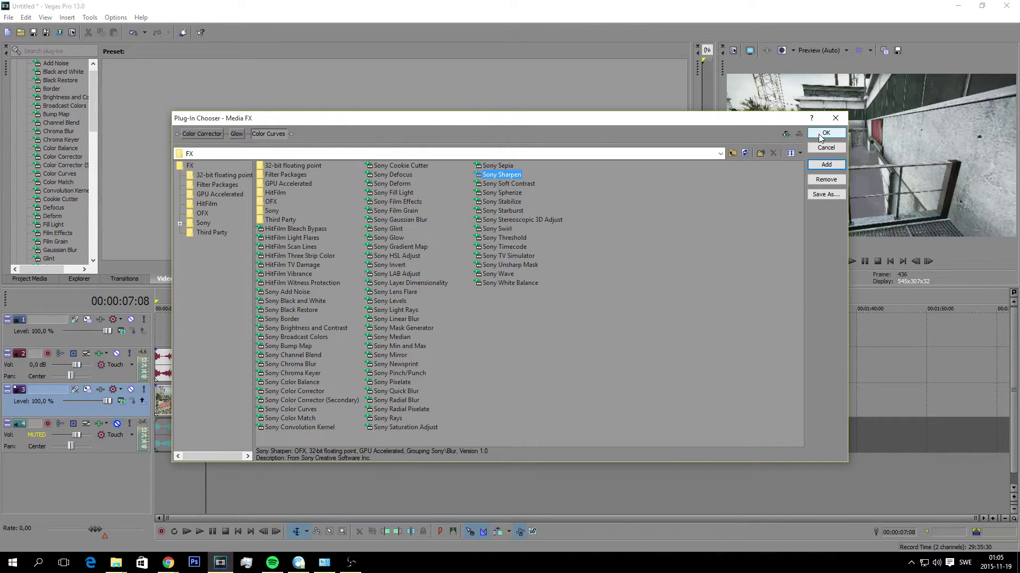
left_click(821, 133)
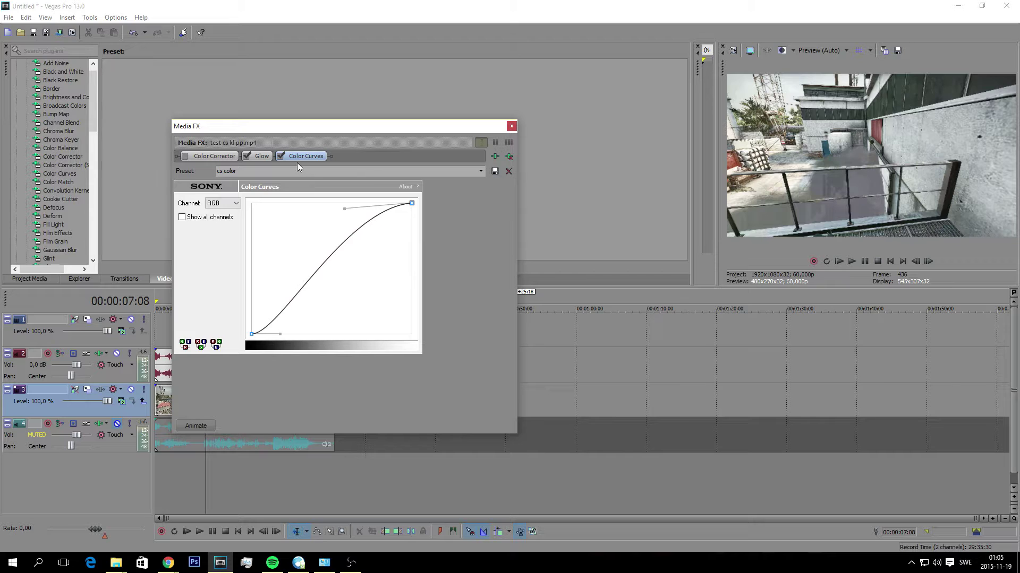
Step: Add Sony Sharpen after Color Curves and apply its 'dbz edit' preset (Amount 0,125)
left_click(494, 156)
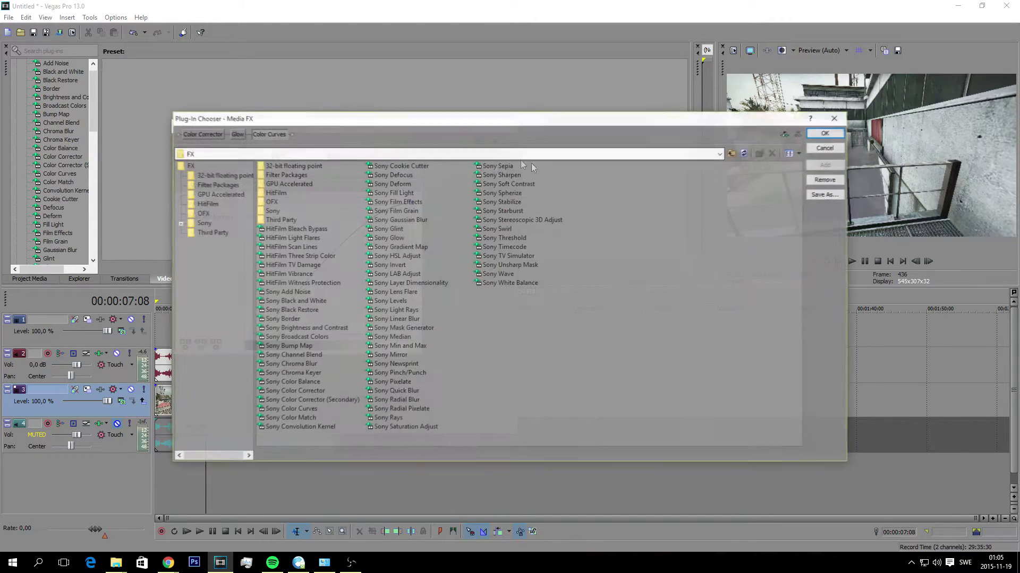
double_click(502, 175)
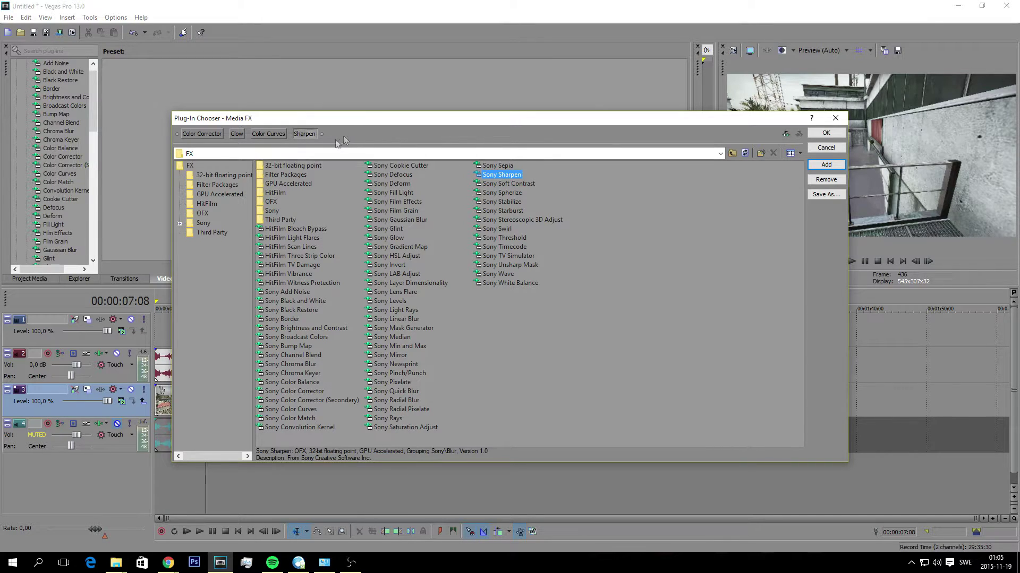
left_click(825, 134)
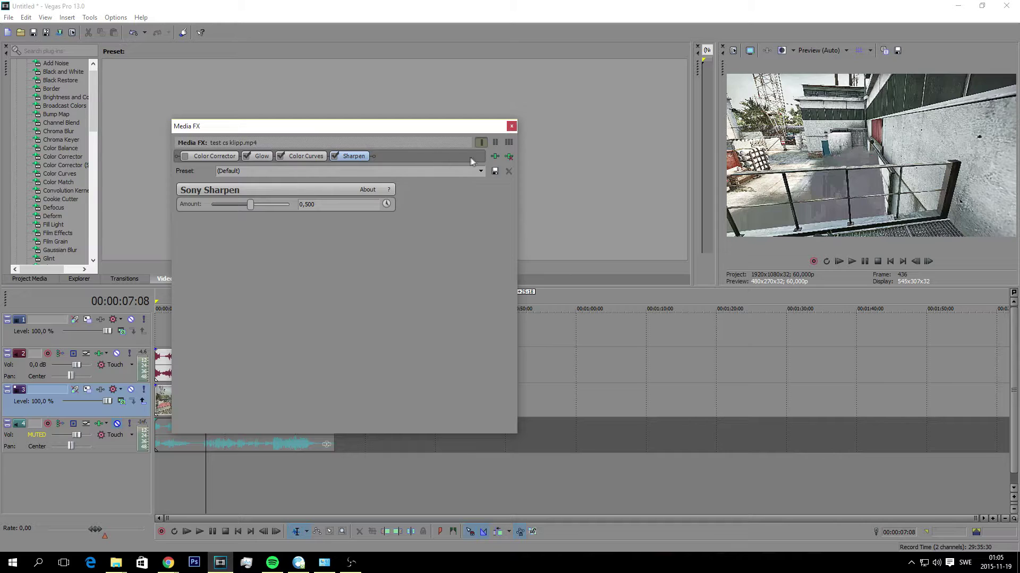
left_click(480, 171)
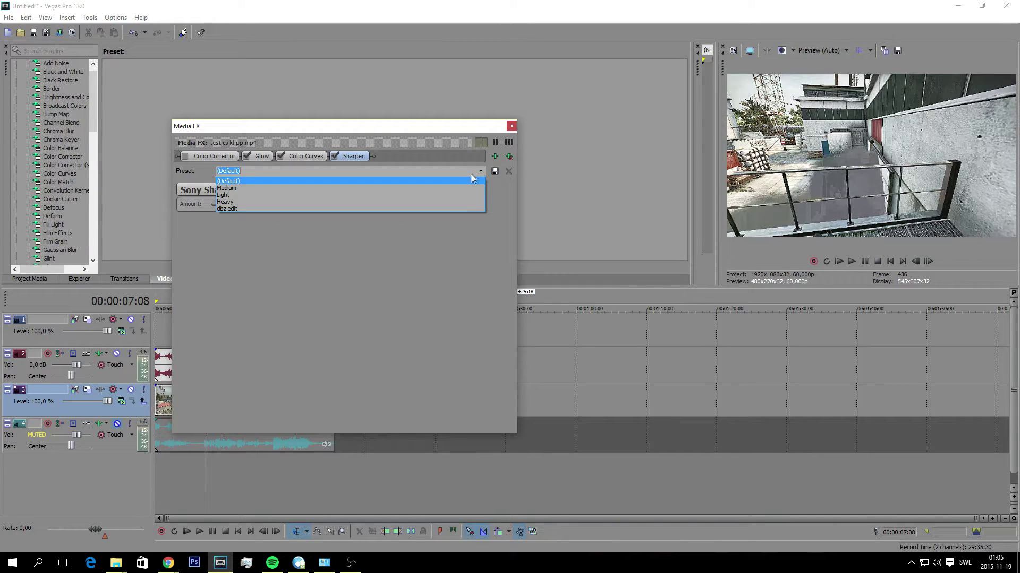
left_click(235, 209)
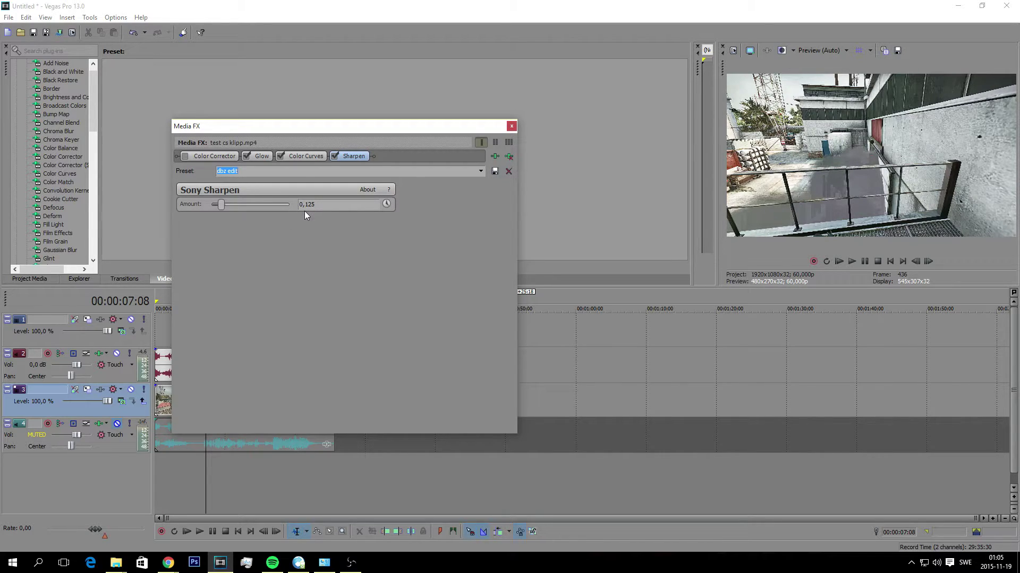
Step: Close the Media FX window and scrub the playhead between 00:00:03:01 and 00:00:09:14
left_click(513, 127)
left_click(253, 464)
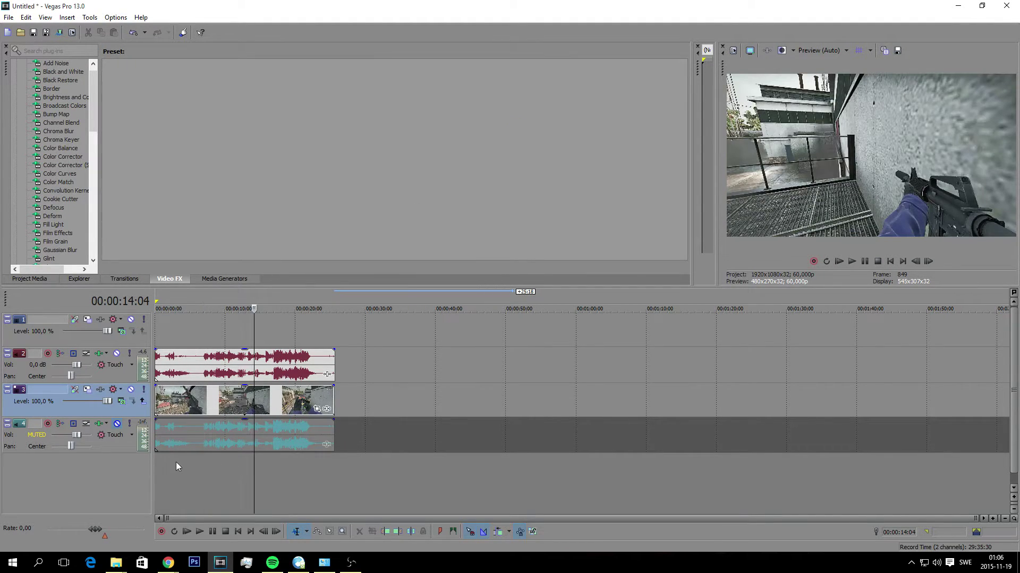
left_click(177, 462)
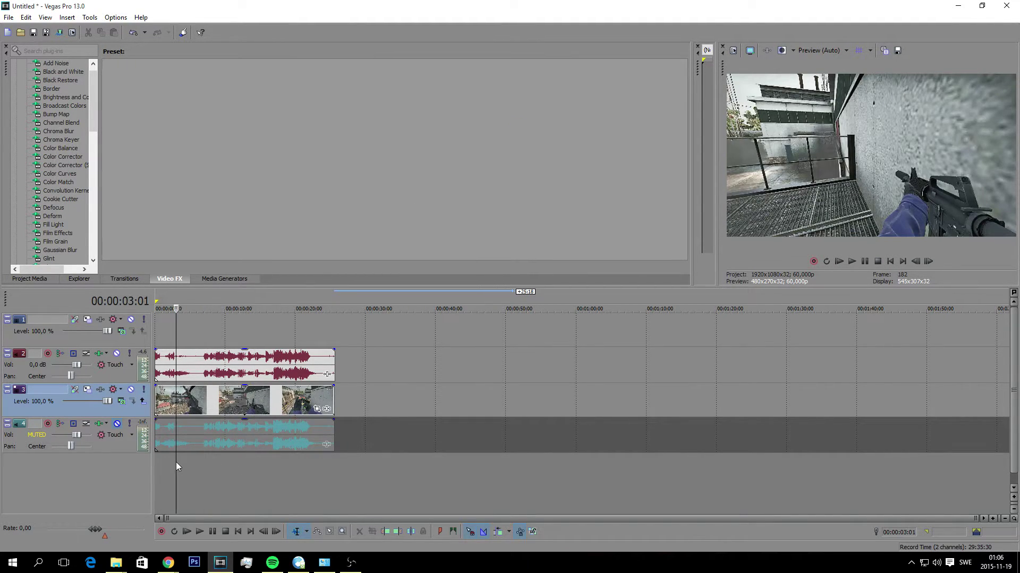
left_click(221, 473)
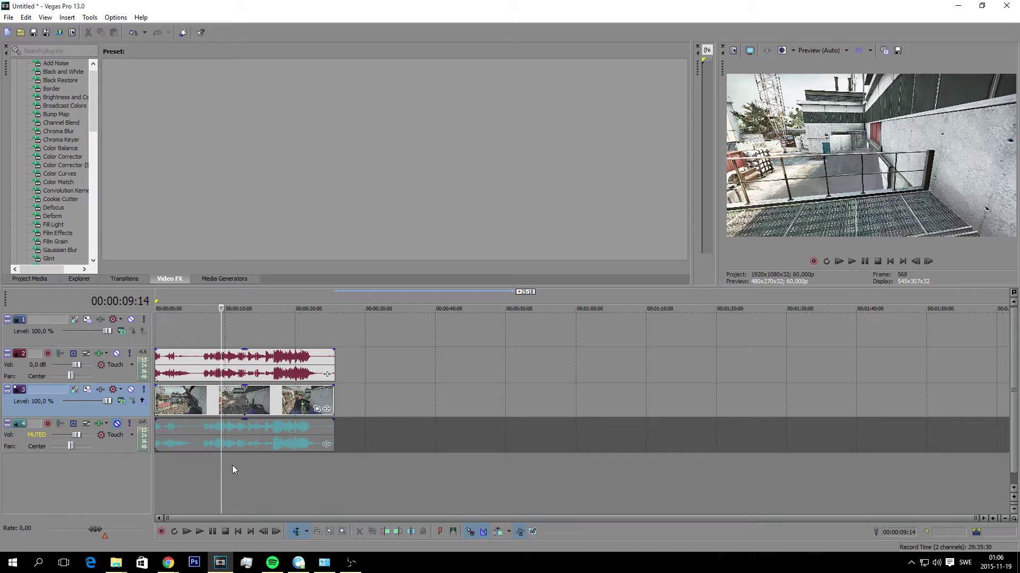
left_click(179, 472)
Step: Set the playhead to 00:00:00:27 and play the clip briefly to preview the effects
left_click(165, 476)
left_click(208, 458)
left_click(176, 478)
left_click(161, 482)
left_click(199, 532)
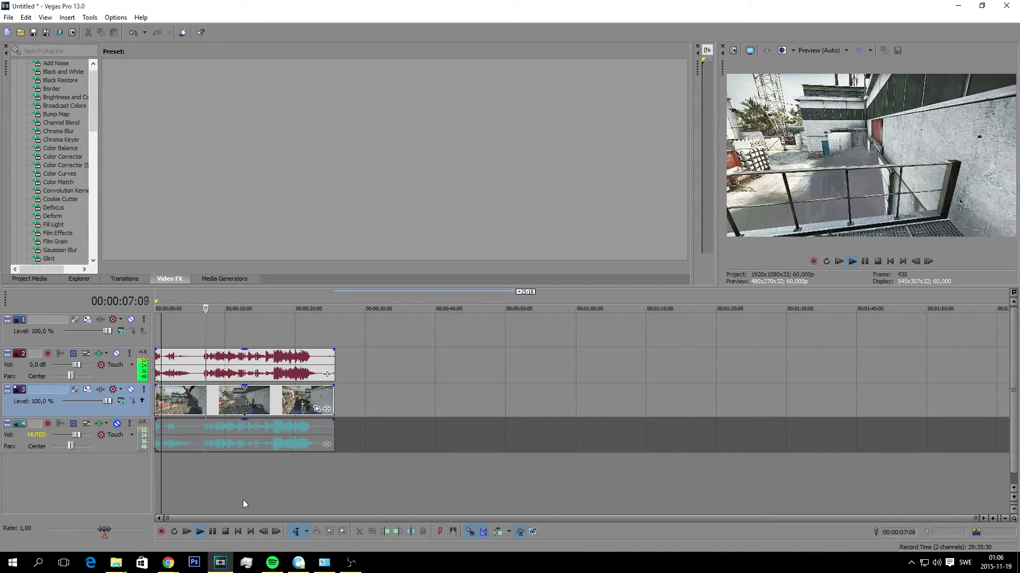
left_click(226, 535)
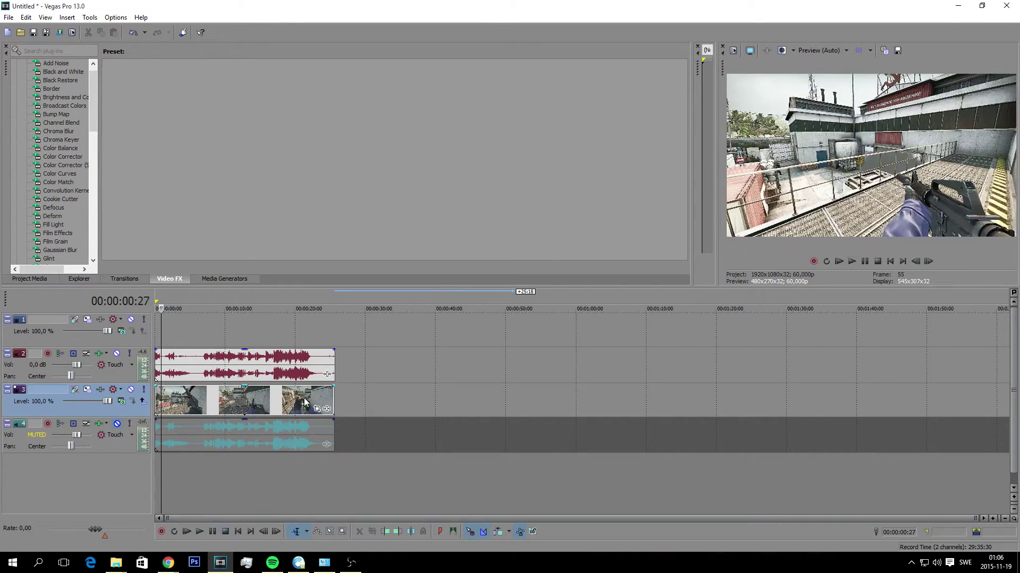
Step: Reopen the video event's Media FX to recheck the Color Corrector, Glow, Color Curves and Sharpen chain, then close it
right_click(288, 408)
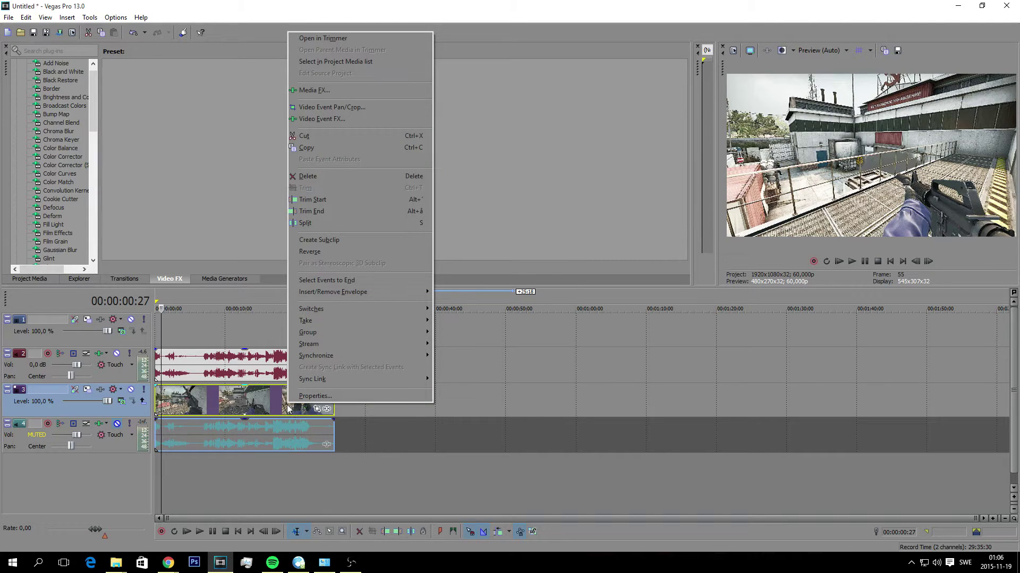
left_click(278, 407)
right_click(279, 407)
left_click(236, 404)
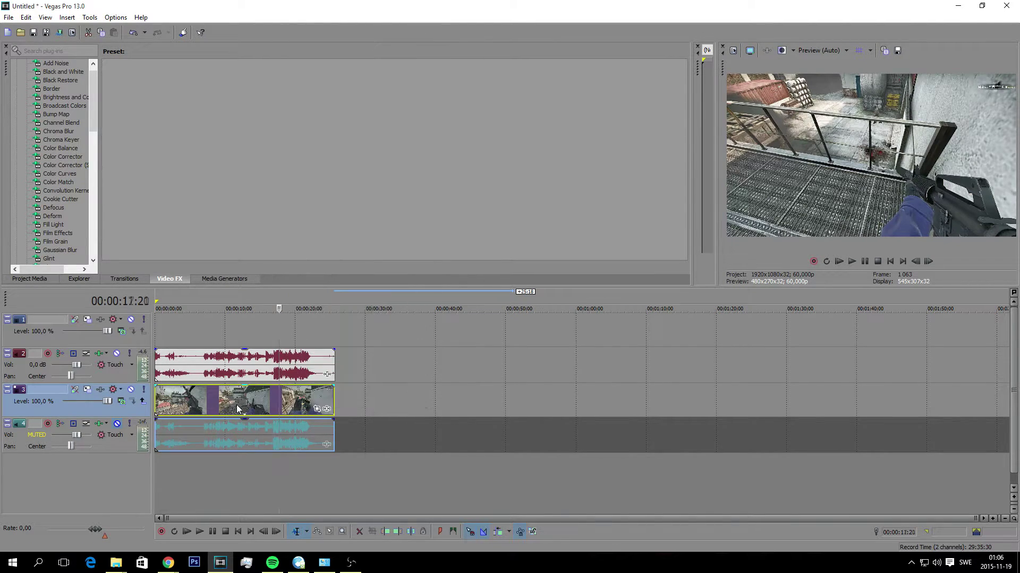
left_click(221, 407)
left_click(195, 407)
right_click(256, 408)
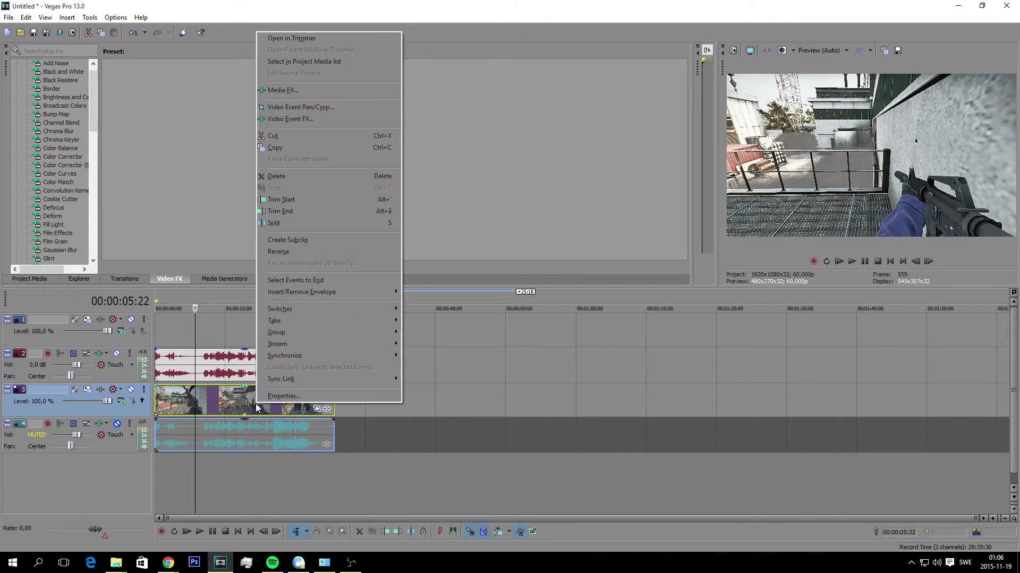
left_click(327, 91)
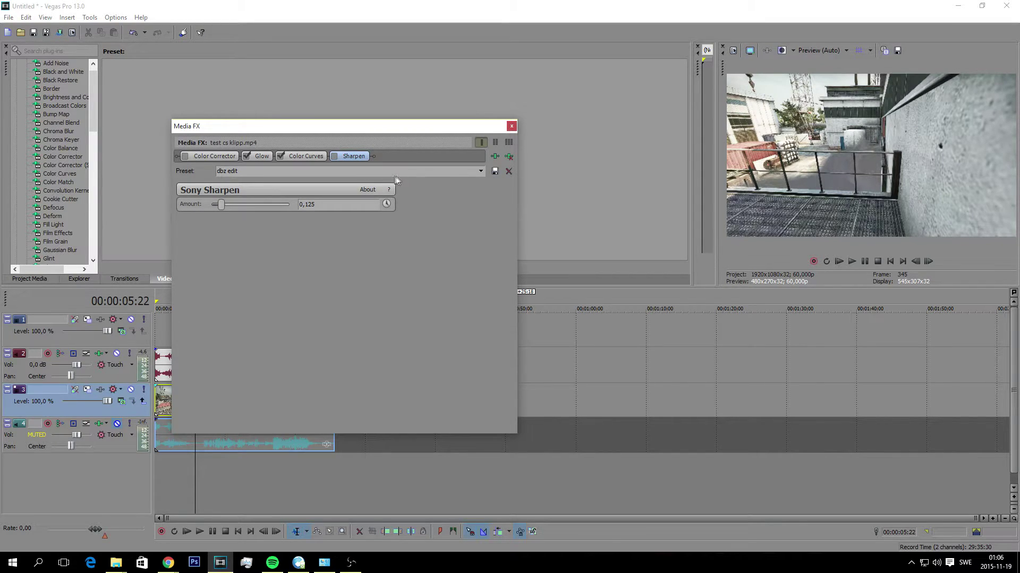
left_click(511, 127)
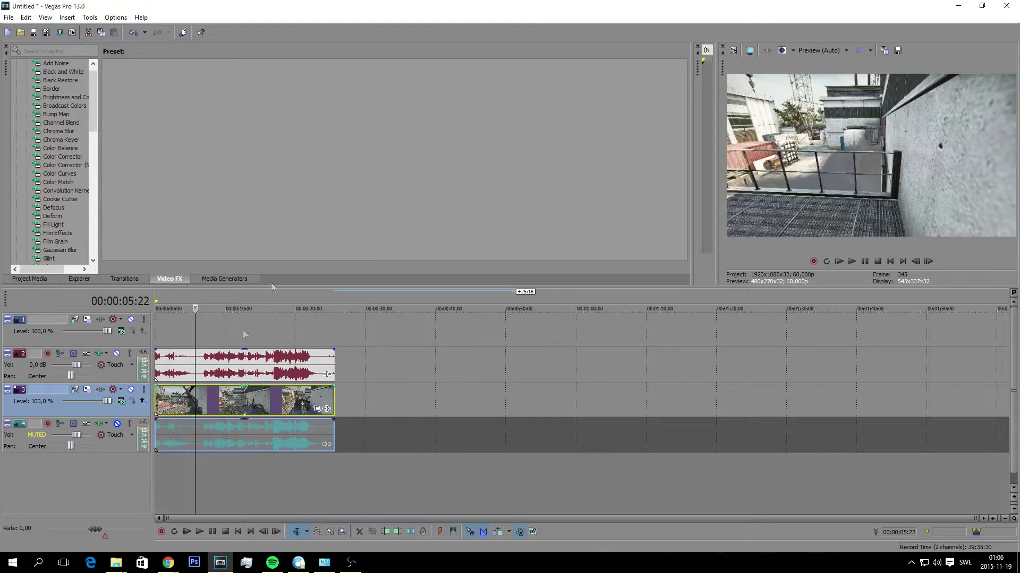
Step: Scrub the timeline to 00:00:05:27, then select all events with Ctrl+A
left_click(237, 478)
left_click(174, 479)
left_click(160, 466)
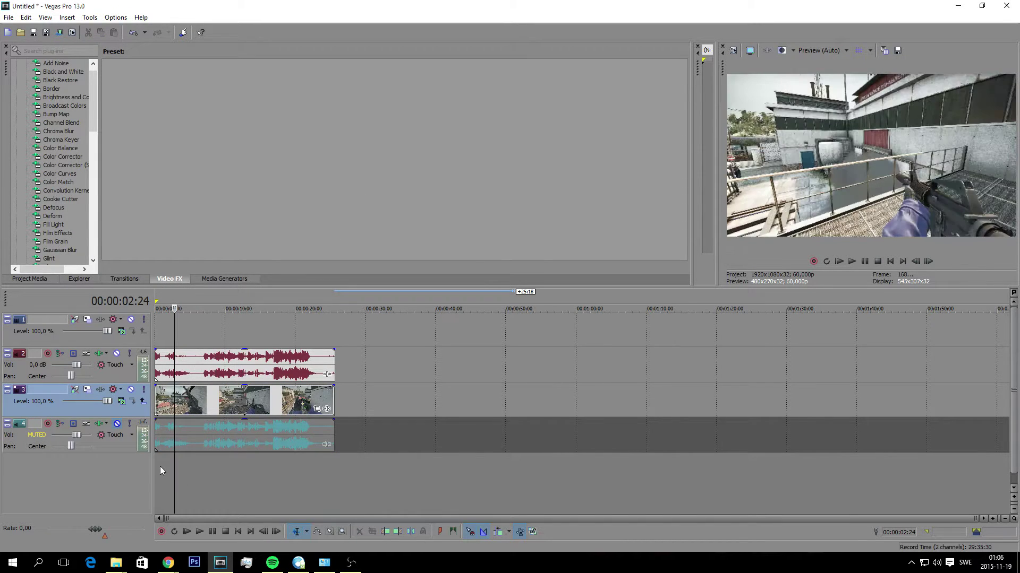
left_click(229, 478)
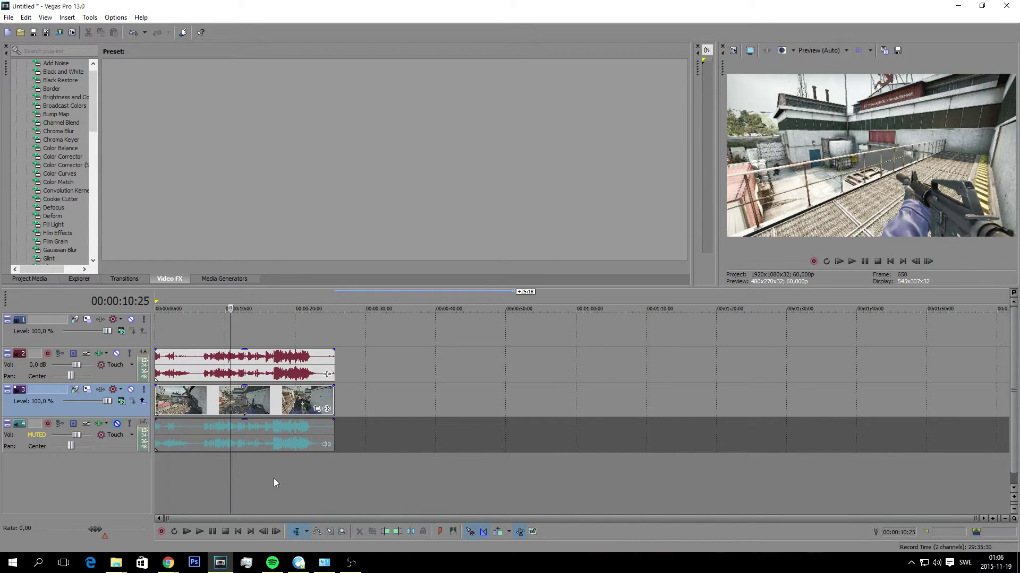
left_click(196, 477)
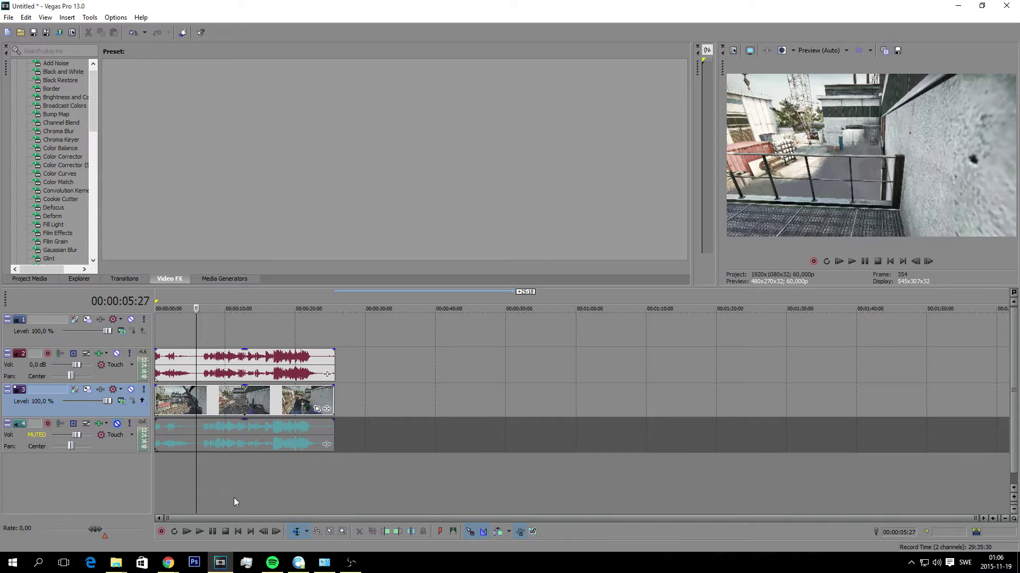
key("ctrl+a")
Step: Open the Render As dialog from the File menu
left_click(6, 18)
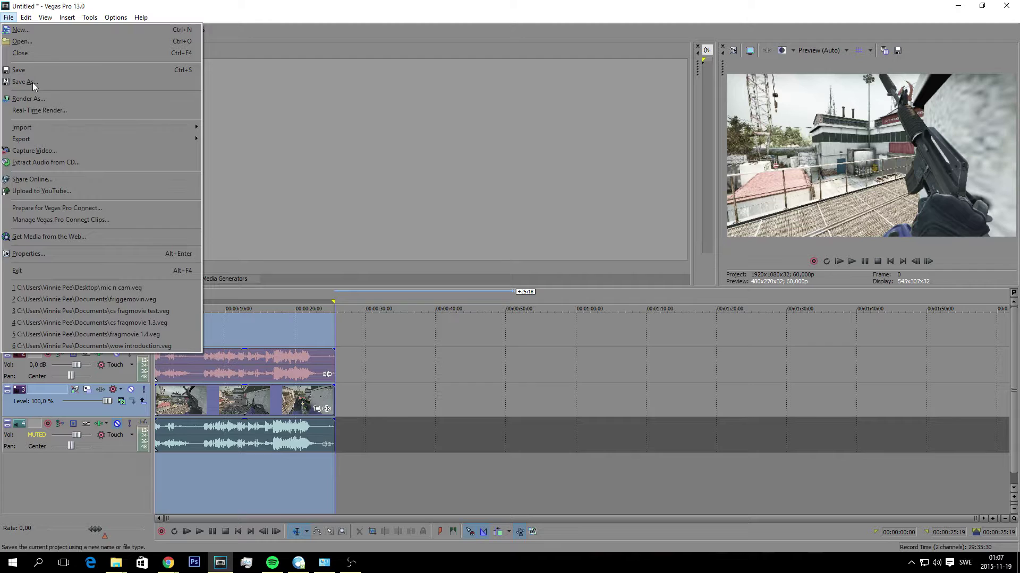
left_click(27, 98)
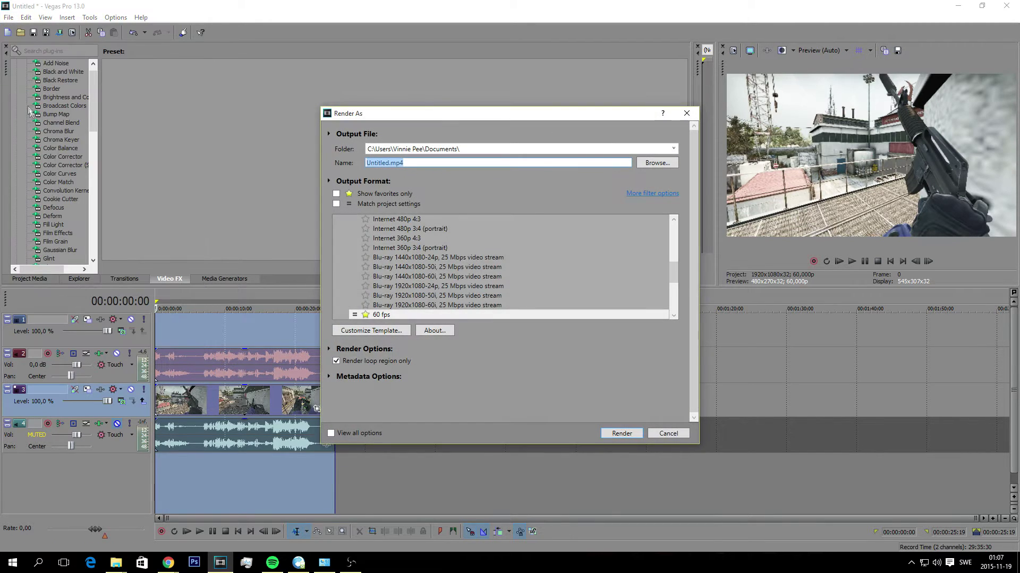
scroll(664, 266, "down", 2)
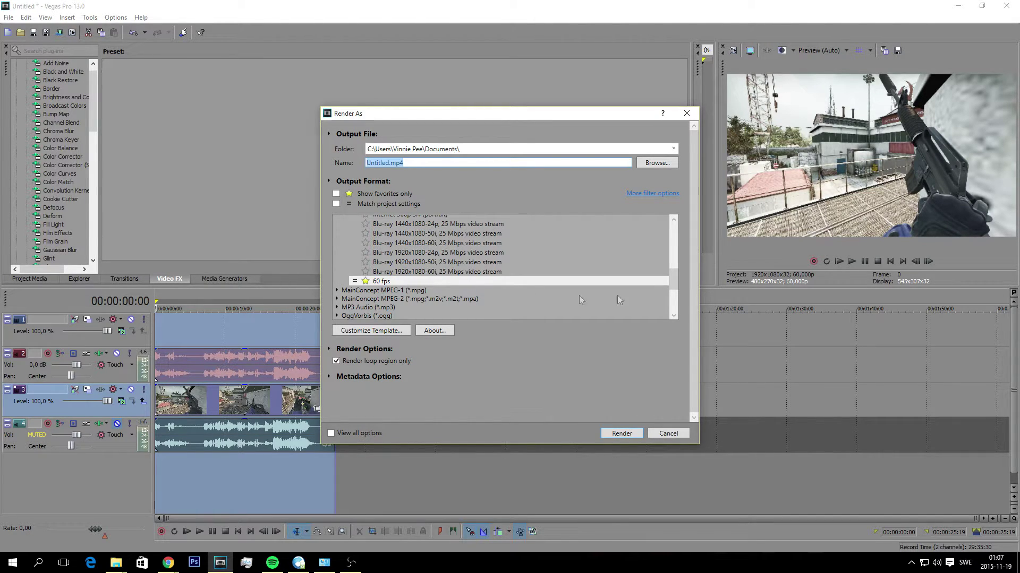
left_click_drag(675, 275, 668, 239)
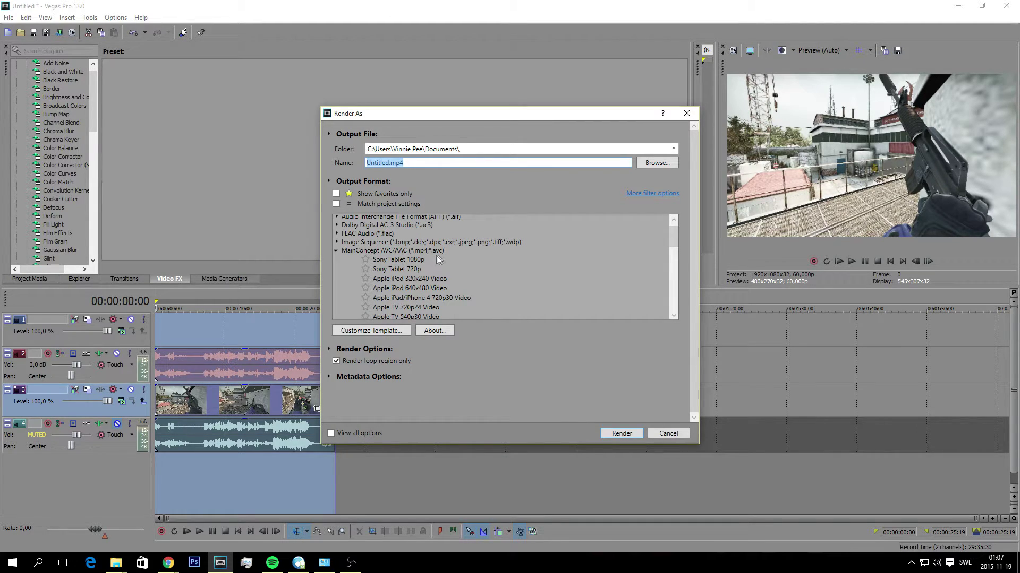
Step: Expand MainConcept AVC/AAC and select the Internet HD 1080p template for Untitled.mp4
left_click(340, 251)
left_click(336, 250)
left_click(336, 250)
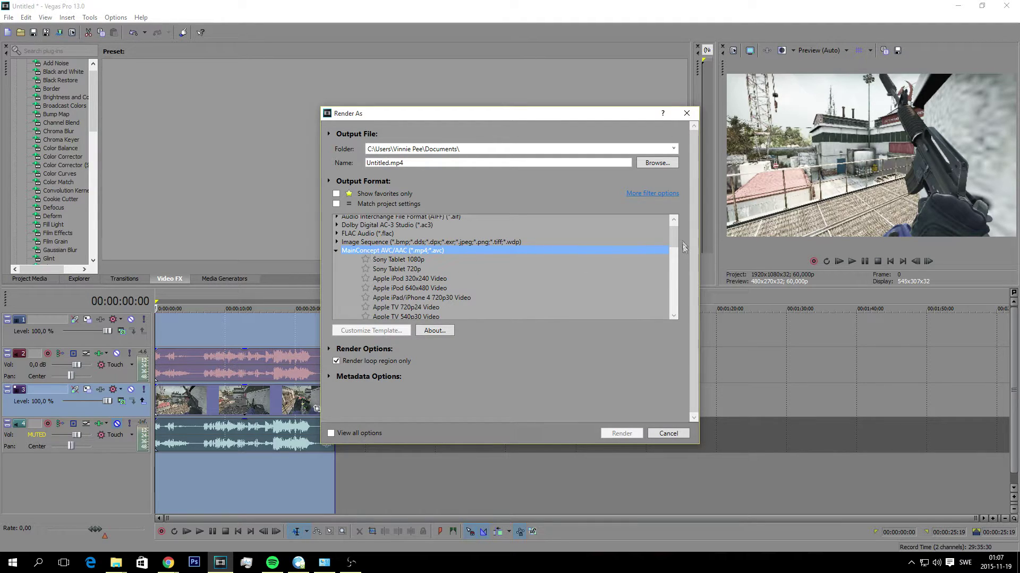
scroll(674, 239, "down", 4)
scroll(674, 241, "up", 1)
scroll(677, 244, "down", 5)
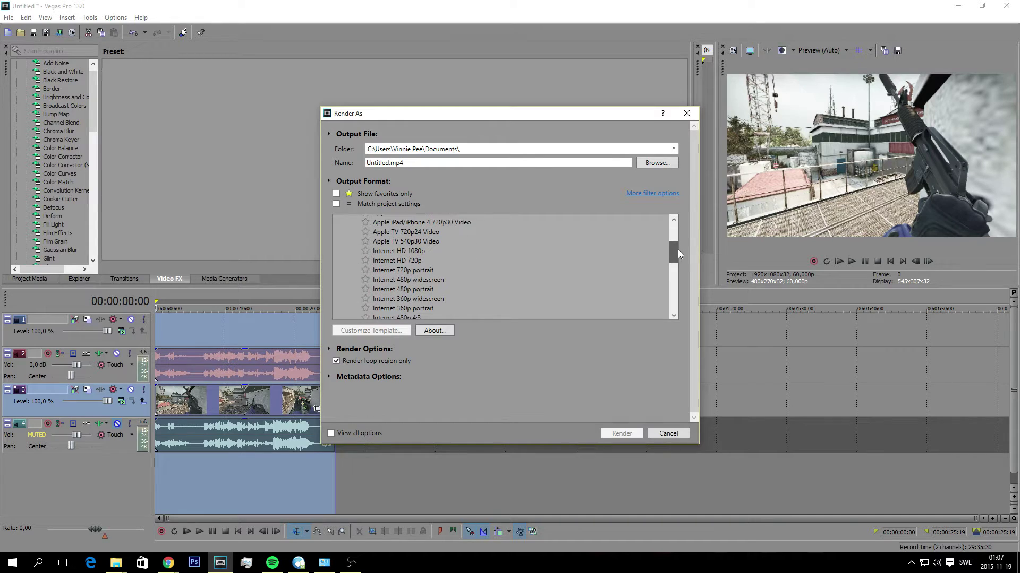
left_click(438, 261)
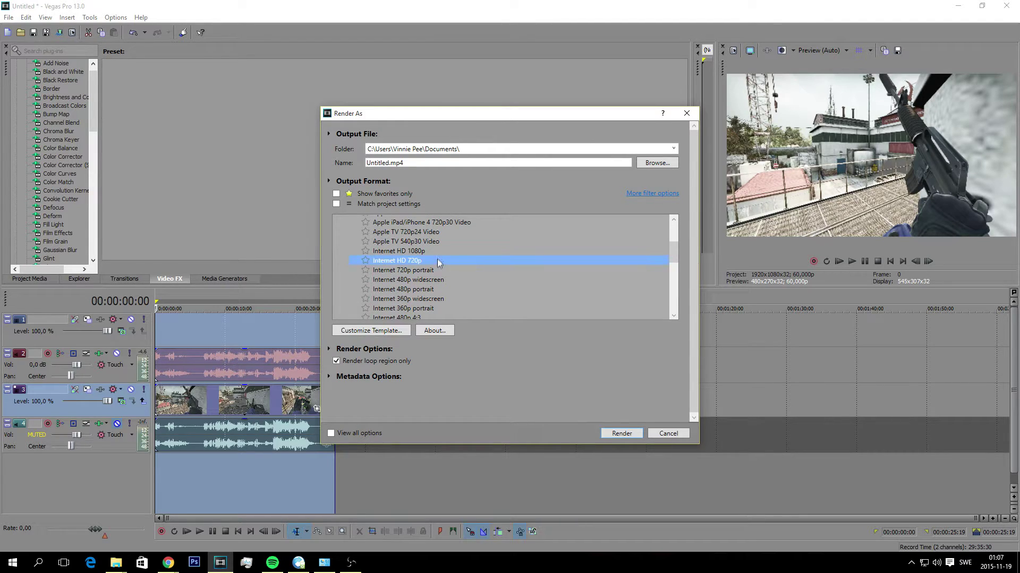
left_click(395, 251)
Step: Customize the 1080p template and load the saved '60 fps' template
left_click(361, 333)
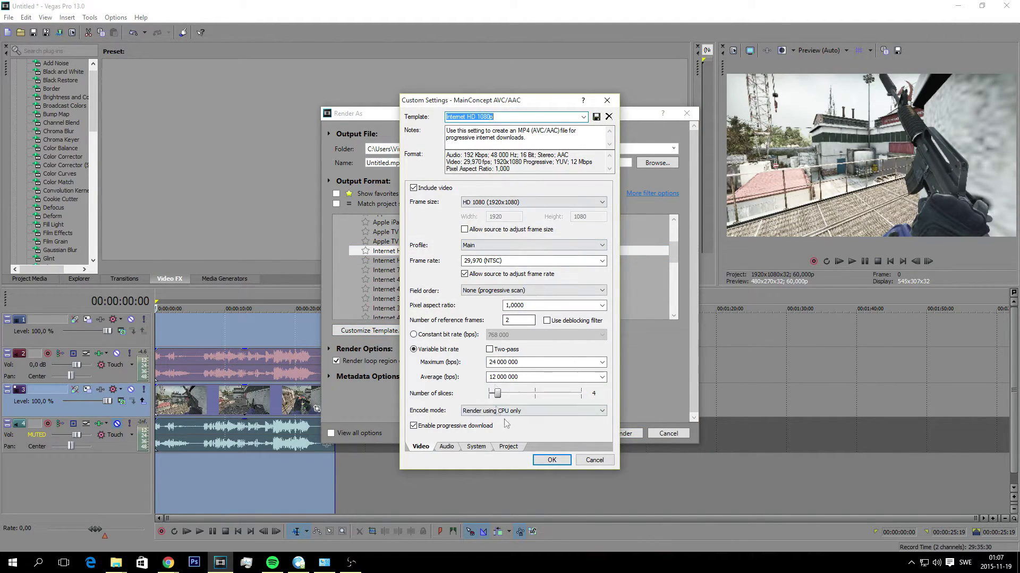
left_click(584, 118)
scroll(510, 239, "up", 4)
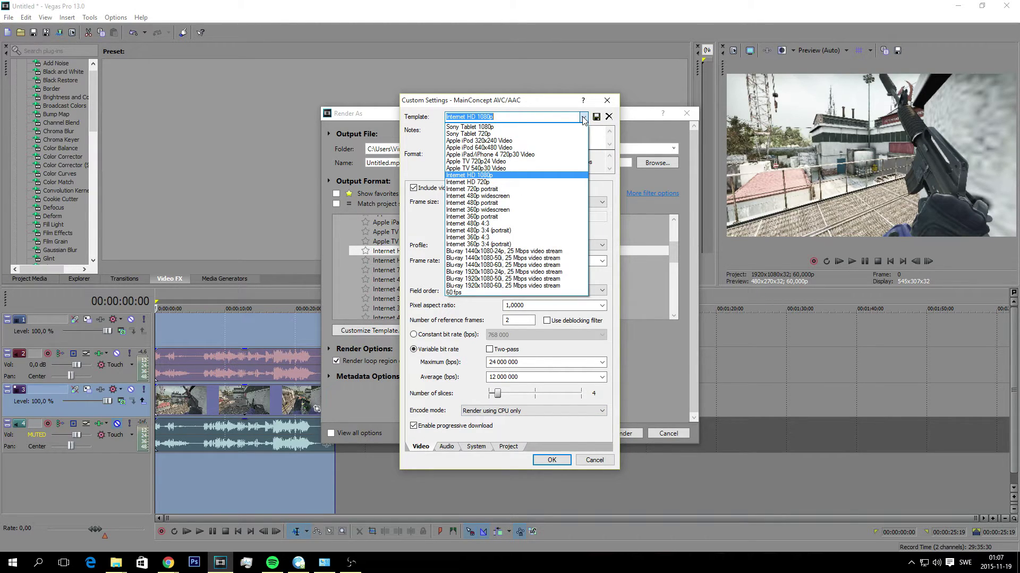
left_click(480, 293)
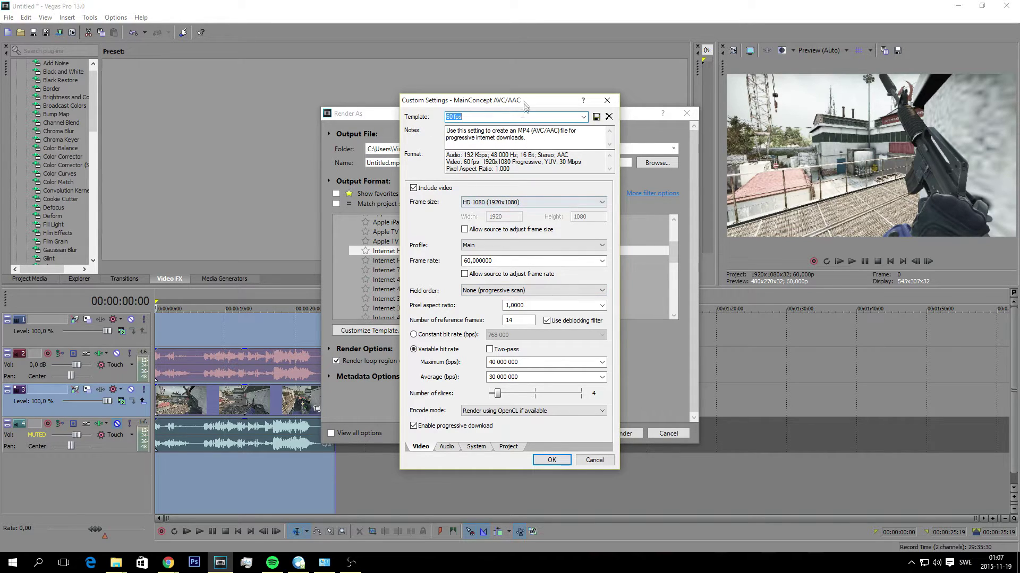
left_click_drag(518, 101, 492, 96)
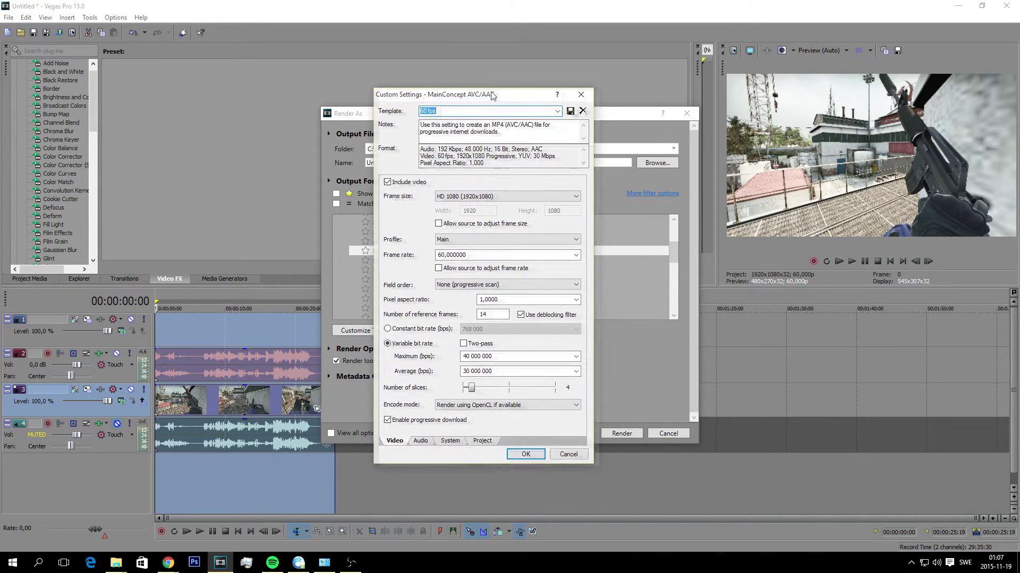
Step: Leave Include video on, frame size at HD 1080, and source frame-size adjustment off
left_click(386, 183)
left_click(387, 182)
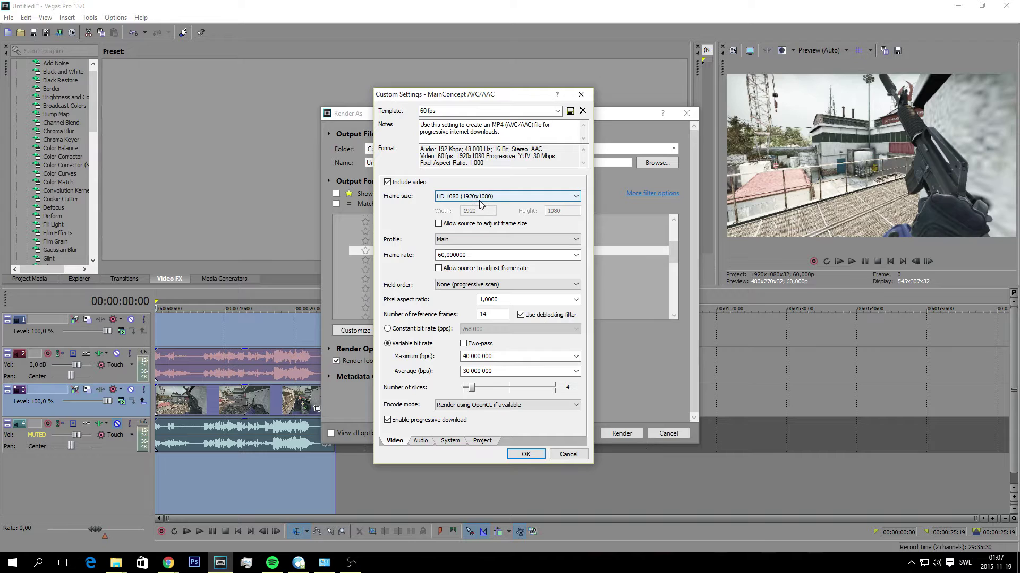
left_click(575, 197)
left_click(576, 198)
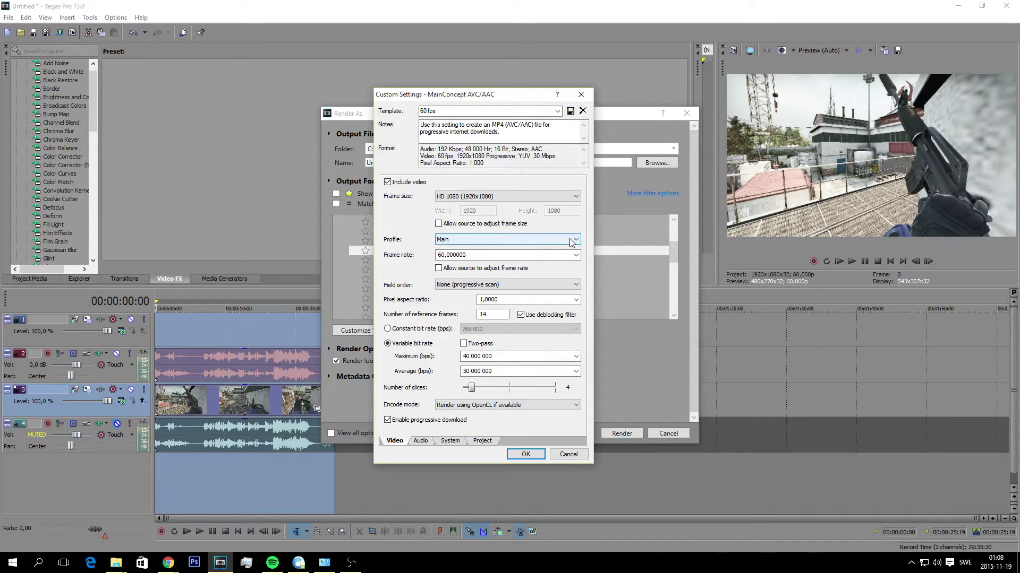
left_click(439, 224)
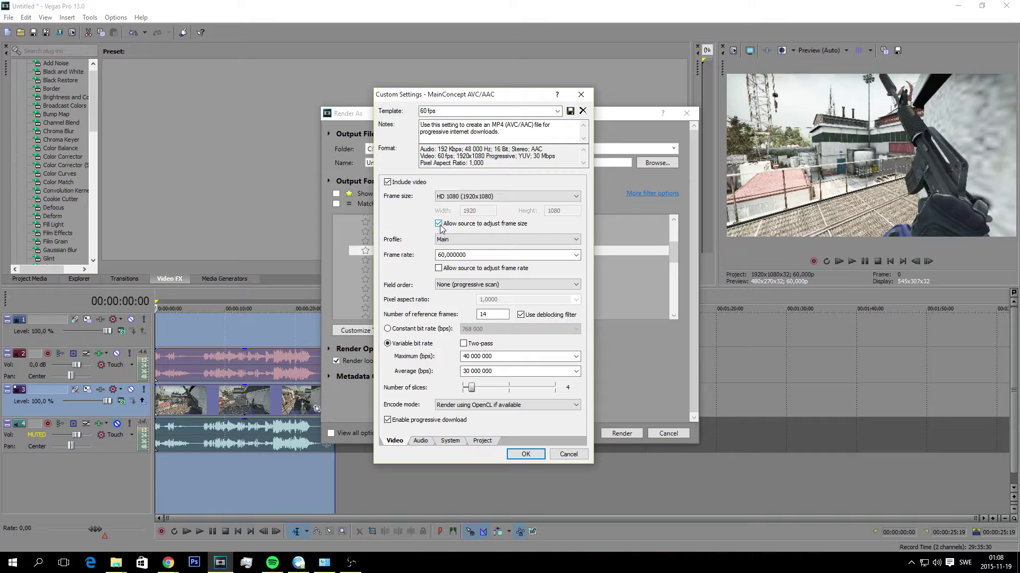
left_click(439, 225)
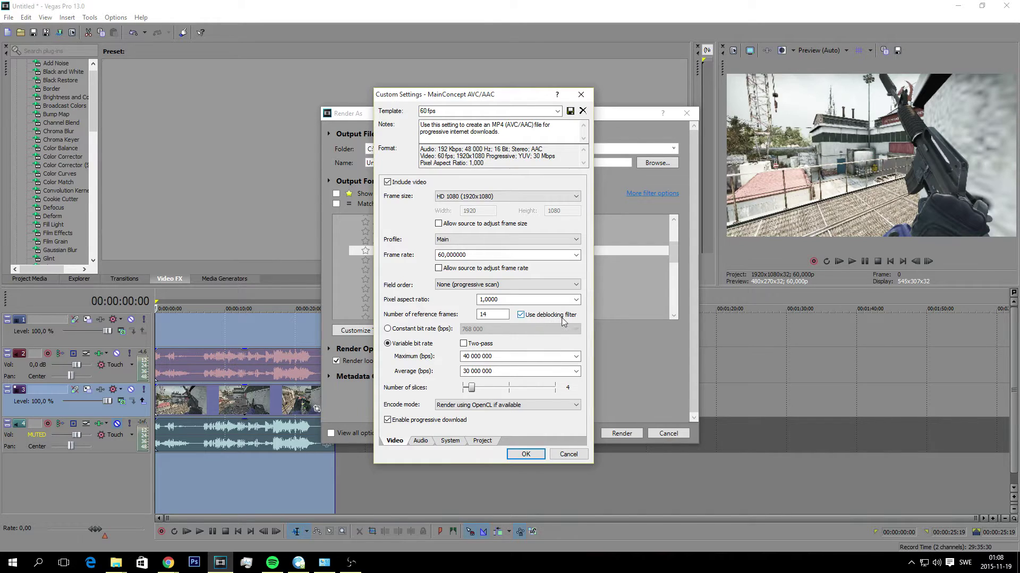
Step: Keep Variable bit rate and set Encode mode to 'Render using OpenCL if available'
left_click(388, 330)
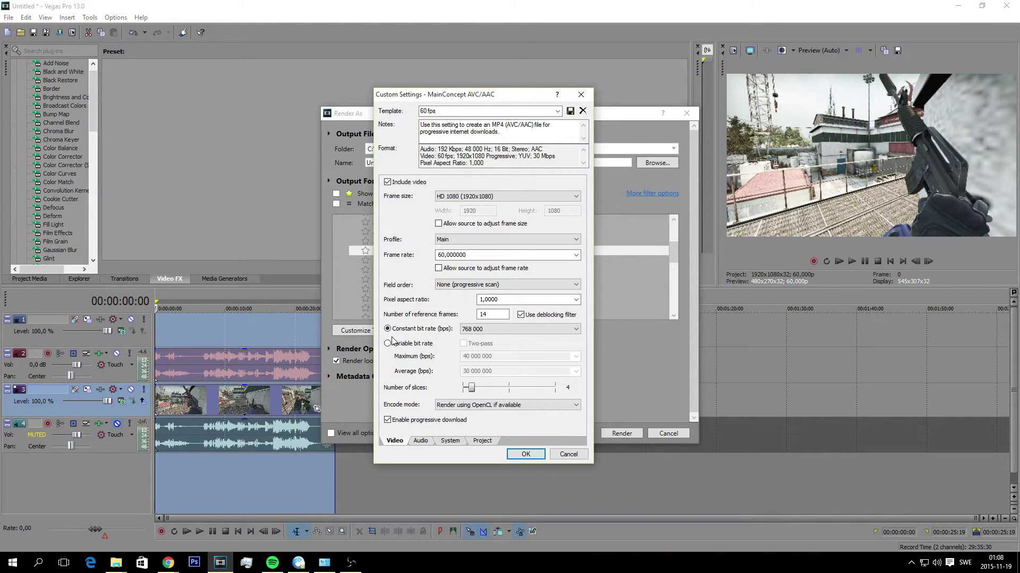
left_click(388, 344)
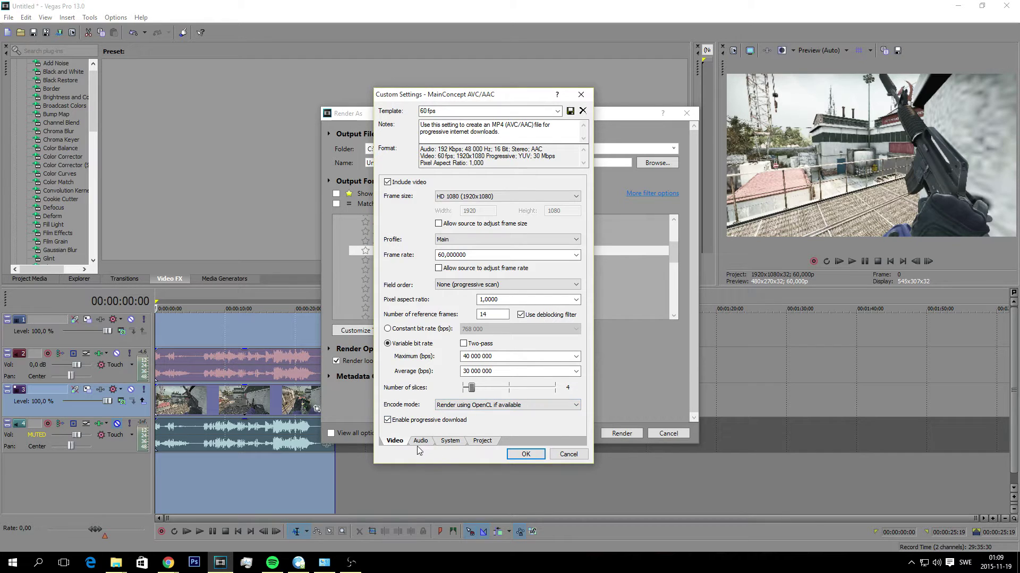
left_click(480, 405)
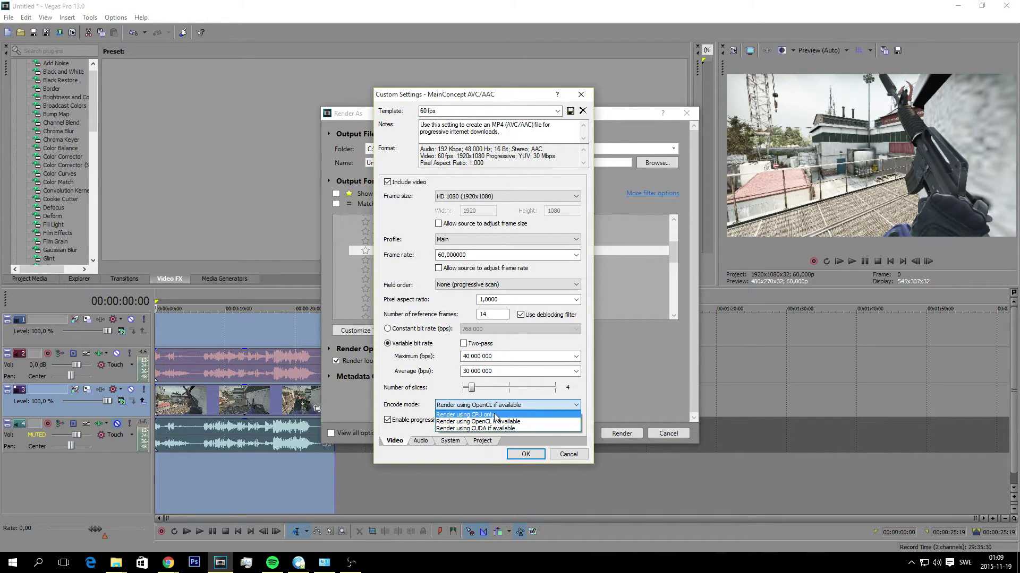
left_click(495, 416)
left_click(494, 407)
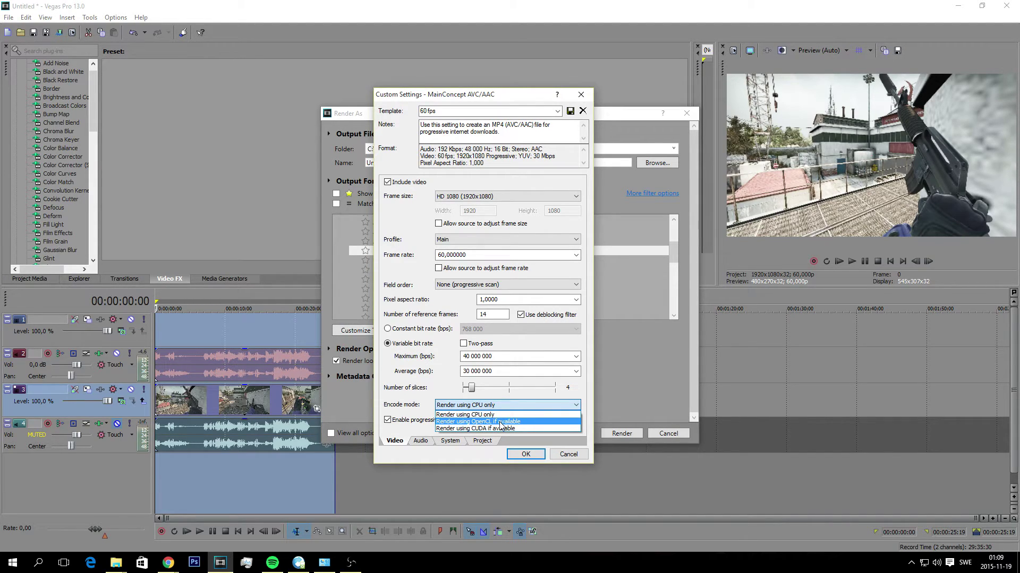
left_click(499, 422)
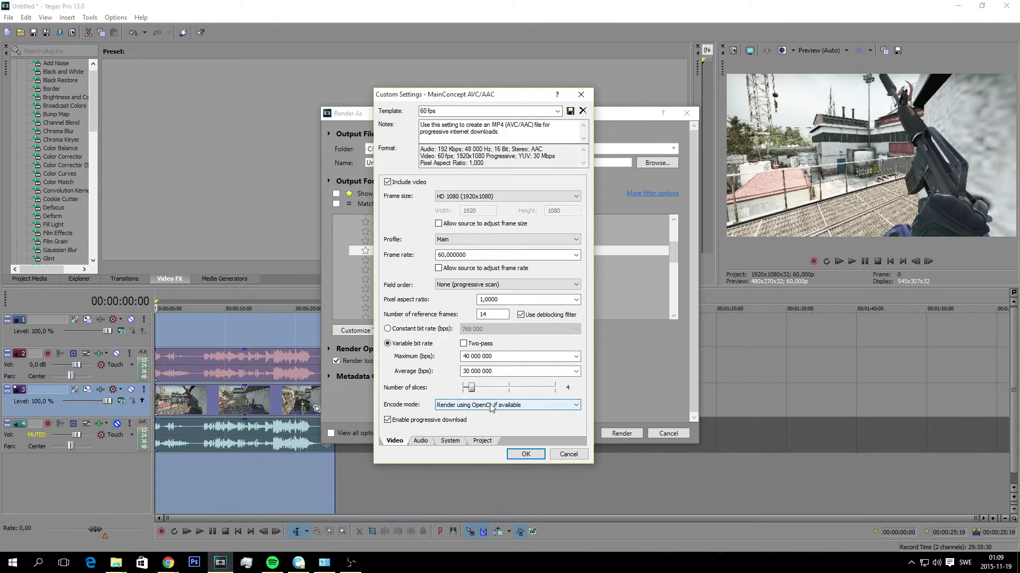
Step: Confirm OpenCL availability with Check GPU, keep OpenCL encoding, and accept the 60 fps settings
left_click(450, 441)
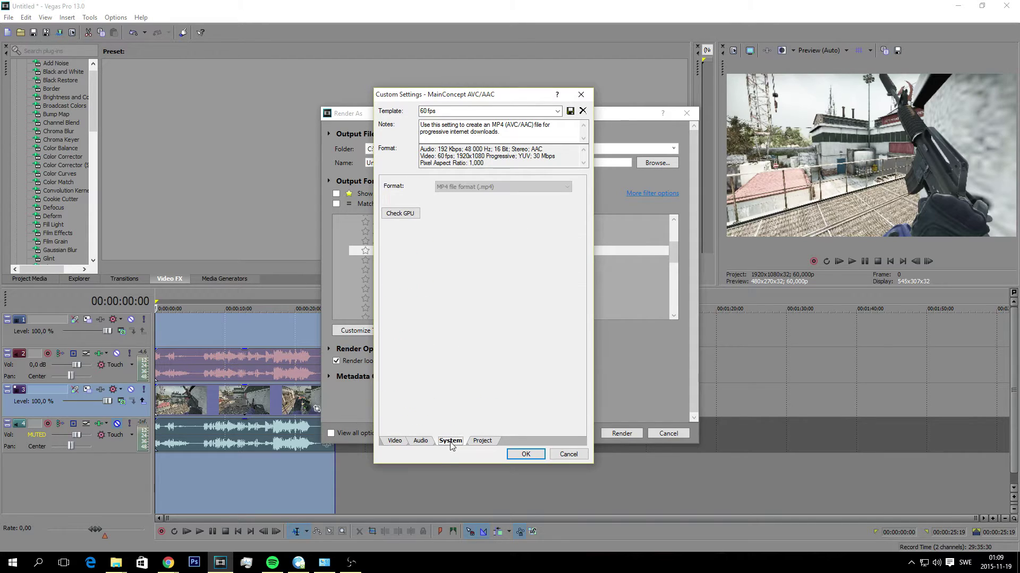
left_click(404, 215)
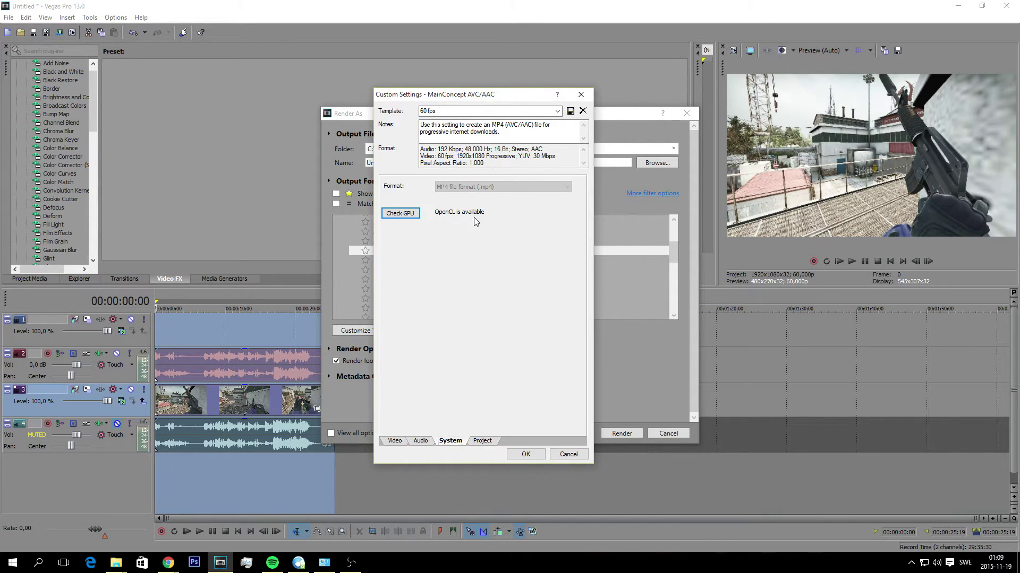
left_click(394, 442)
left_click(533, 406)
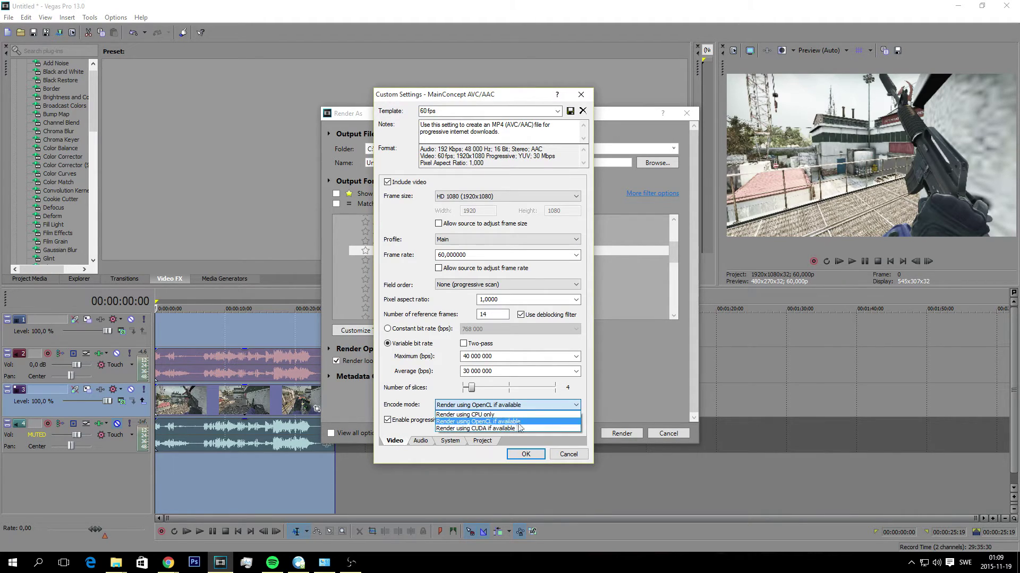
left_click(500, 425)
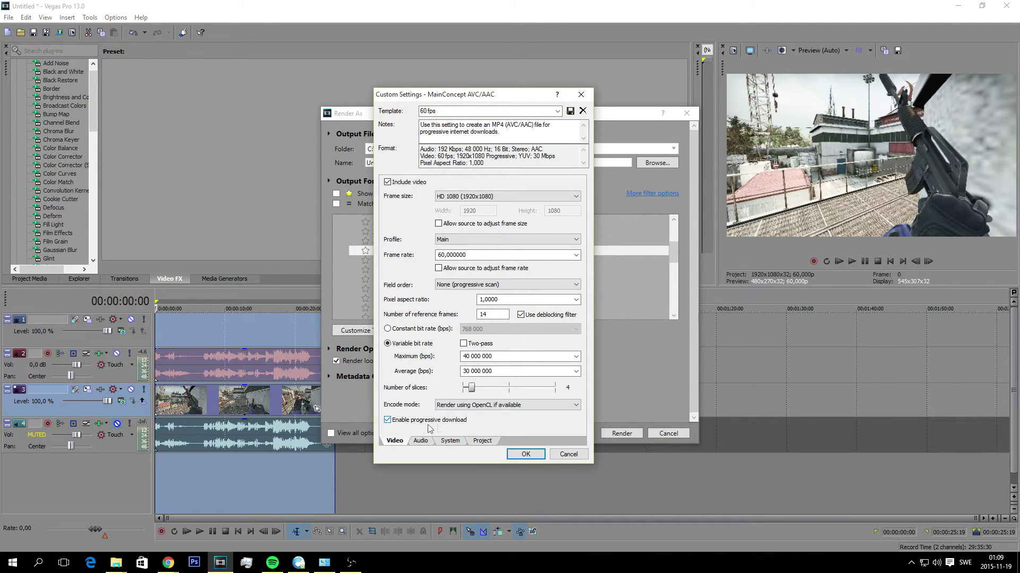
left_click(523, 456)
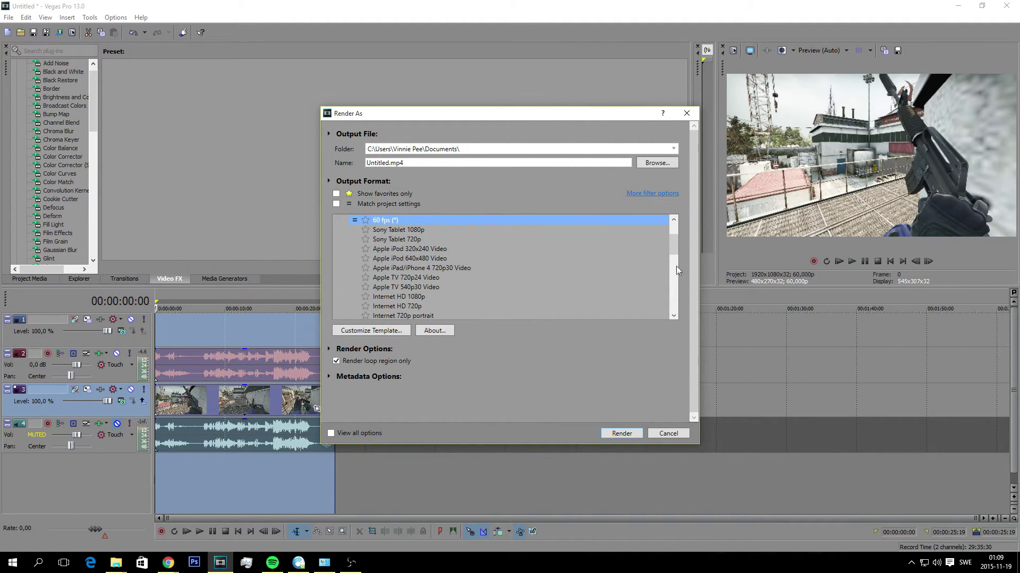
scroll(672, 254, "up", 1)
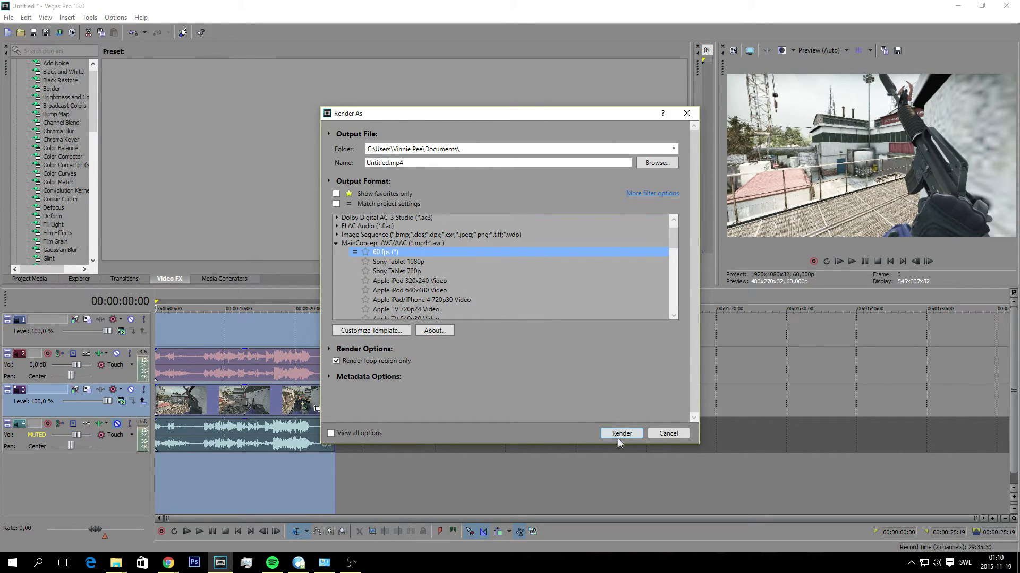
left_click(657, 164)
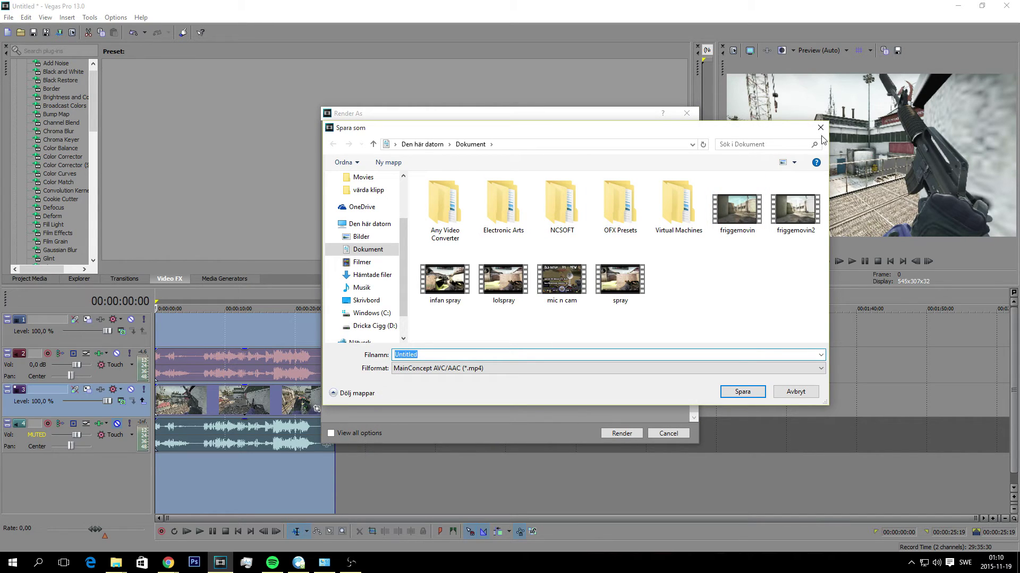
left_click(685, 300)
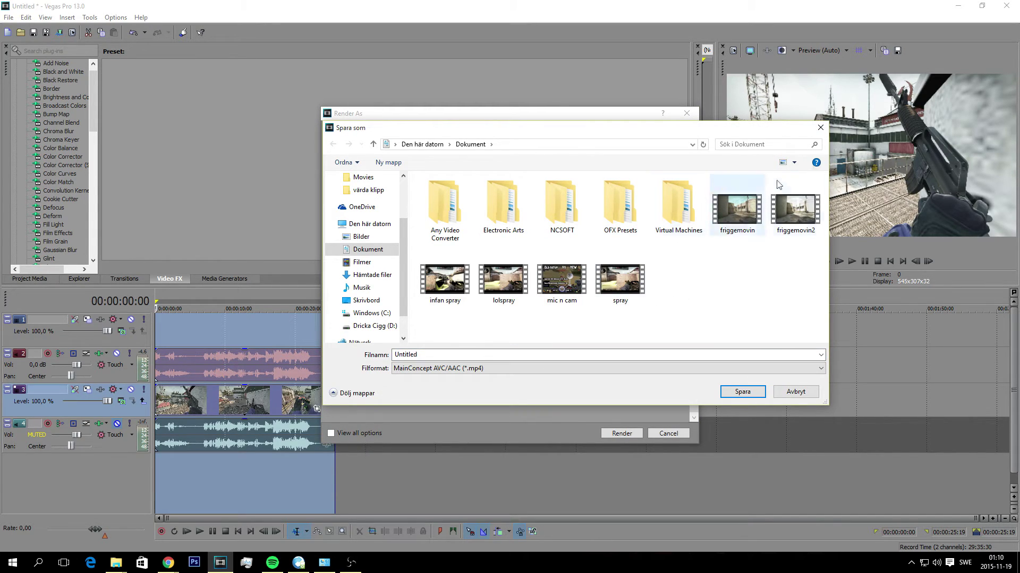
left_click(795, 392)
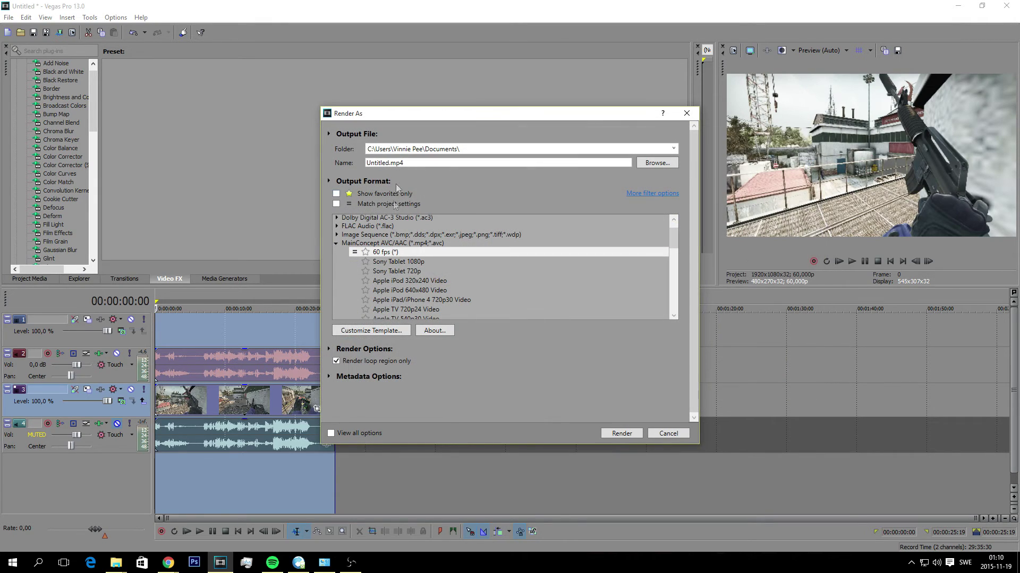
Step: Uncheck 'Render loop region only' and shift the Render As dialog to the right
left_click(335, 361)
left_click_drag(383, 117, 476, 115)
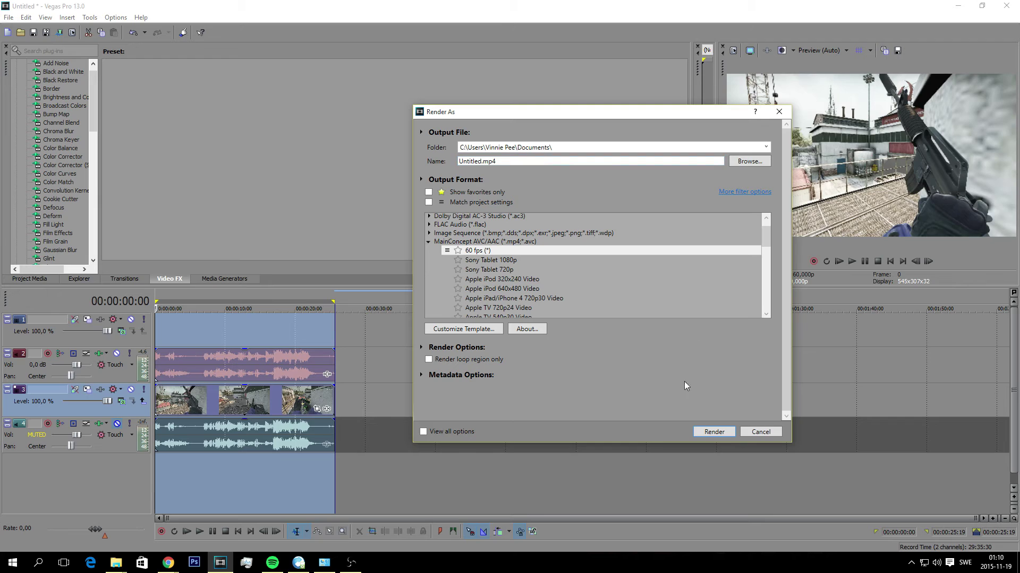
Step: Start rendering the full project to Untitled.mp4
left_click(712, 432)
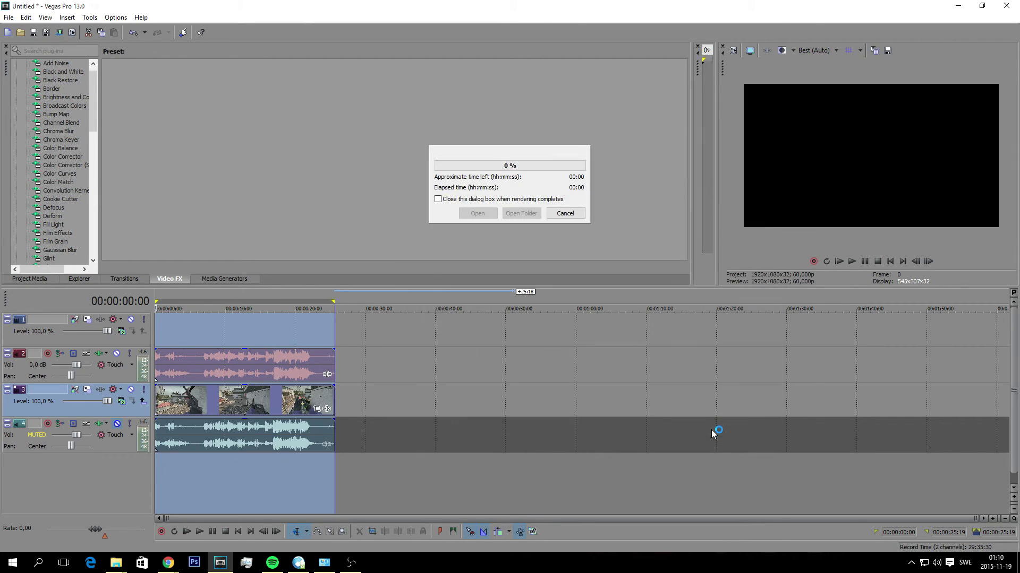